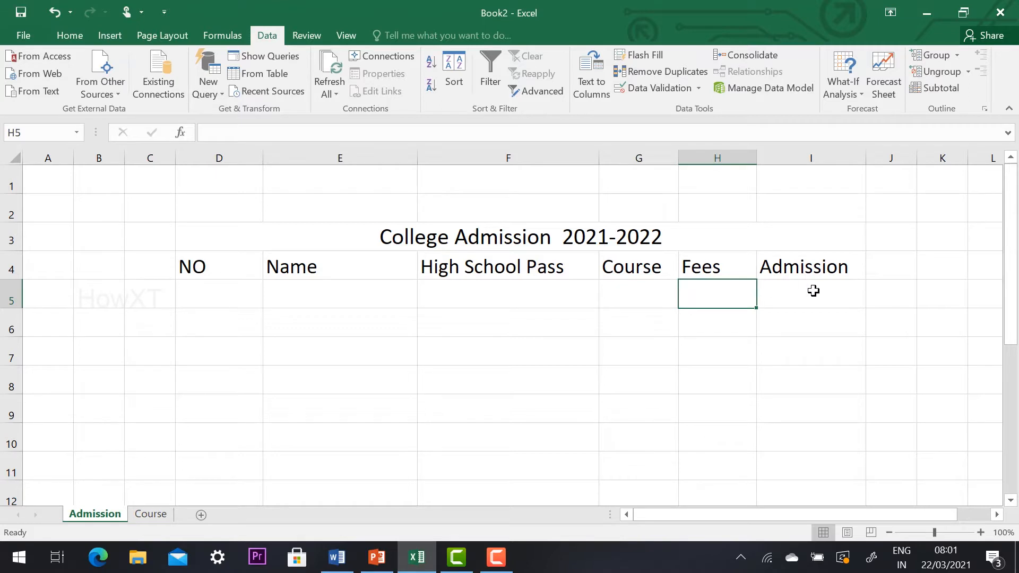
Step: Examine the Admission sheet's column headings and the course list on the Course sheet
click(813, 290)
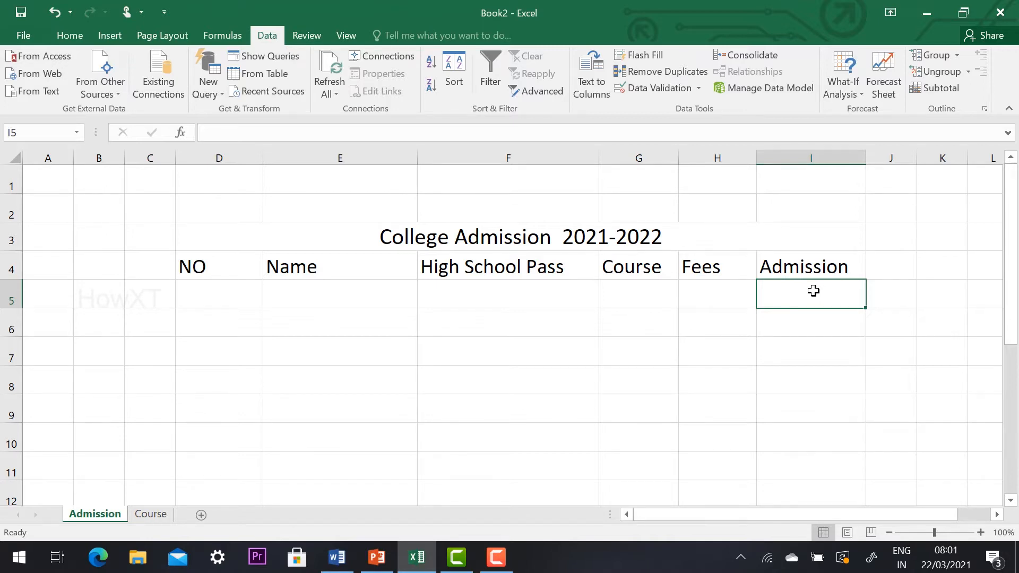
scroll(813, 291, down, 1)
scroll(813, 291, up, 1)
drag(1014, 247, 1014, 249)
click(202, 282)
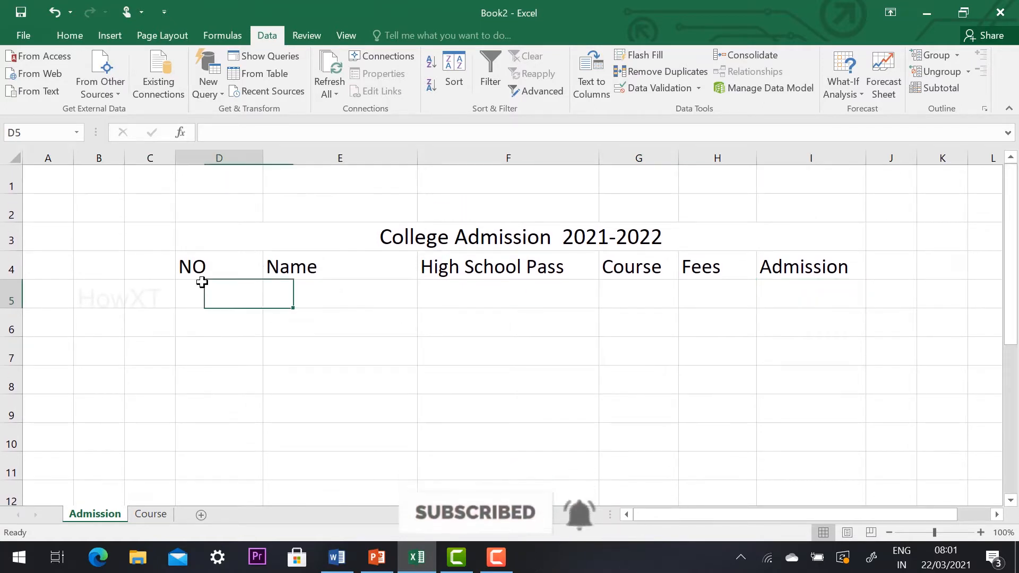
click(332, 264)
click(467, 265)
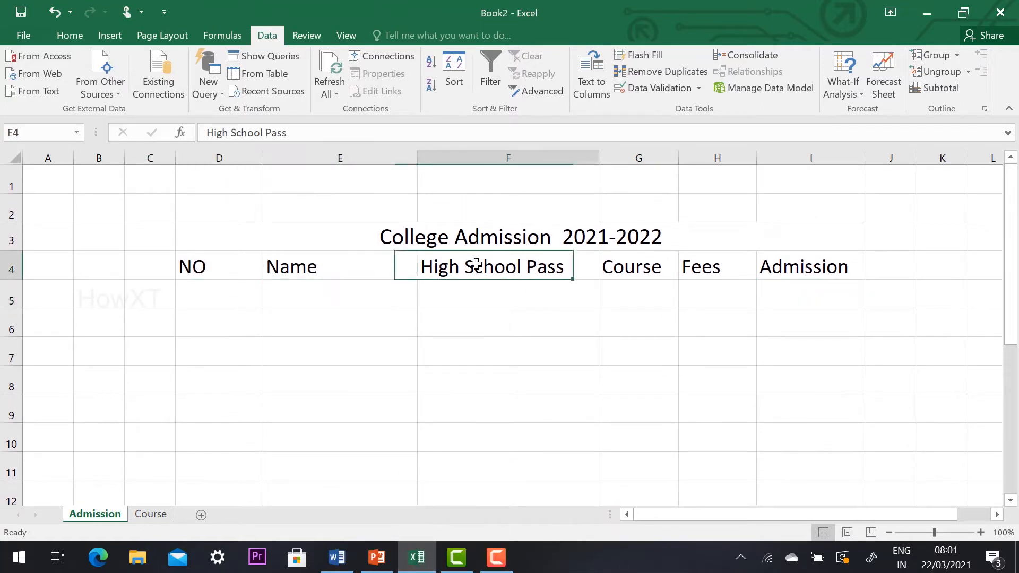
click(627, 268)
click(689, 268)
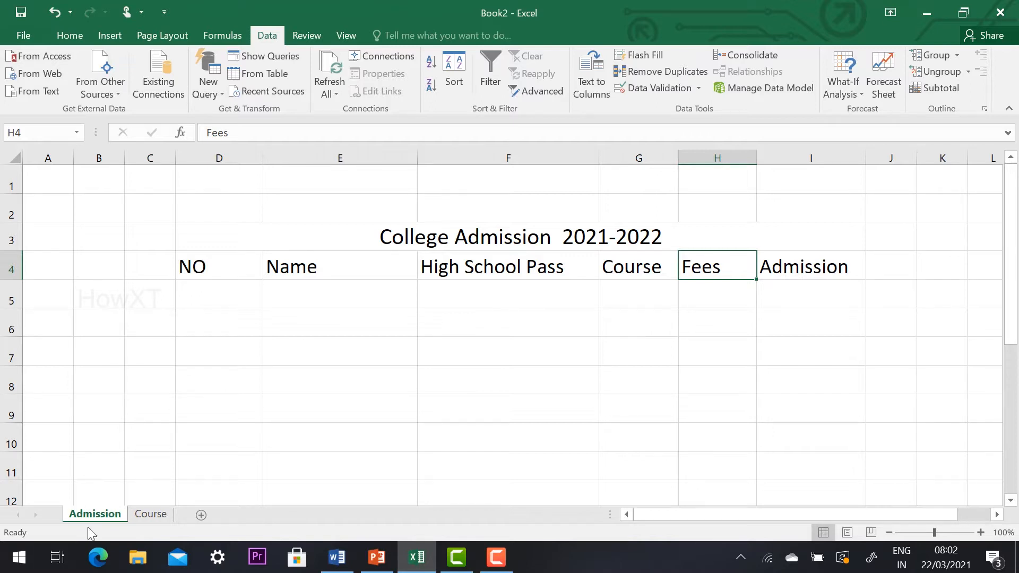
click(148, 514)
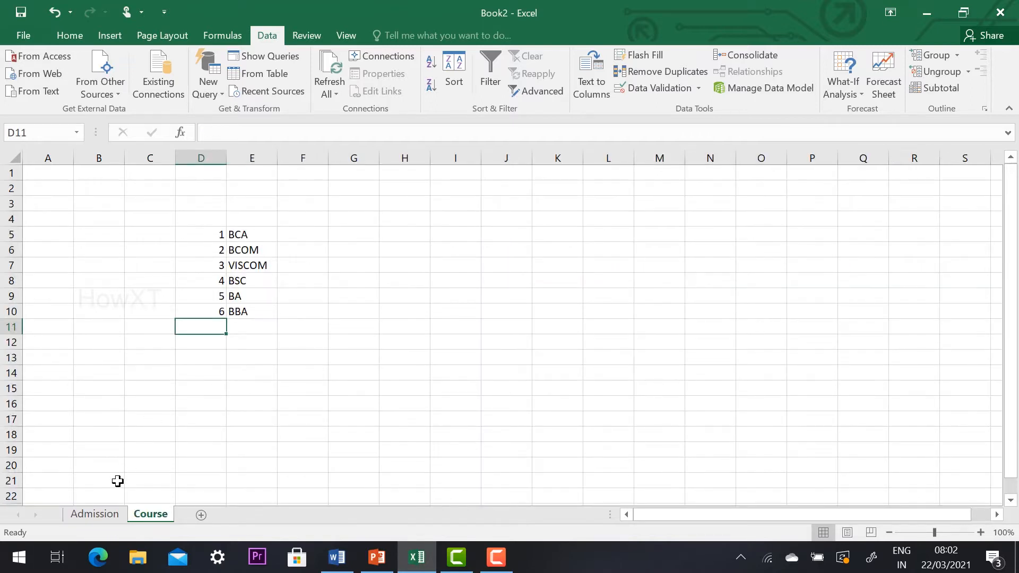
click(95, 514)
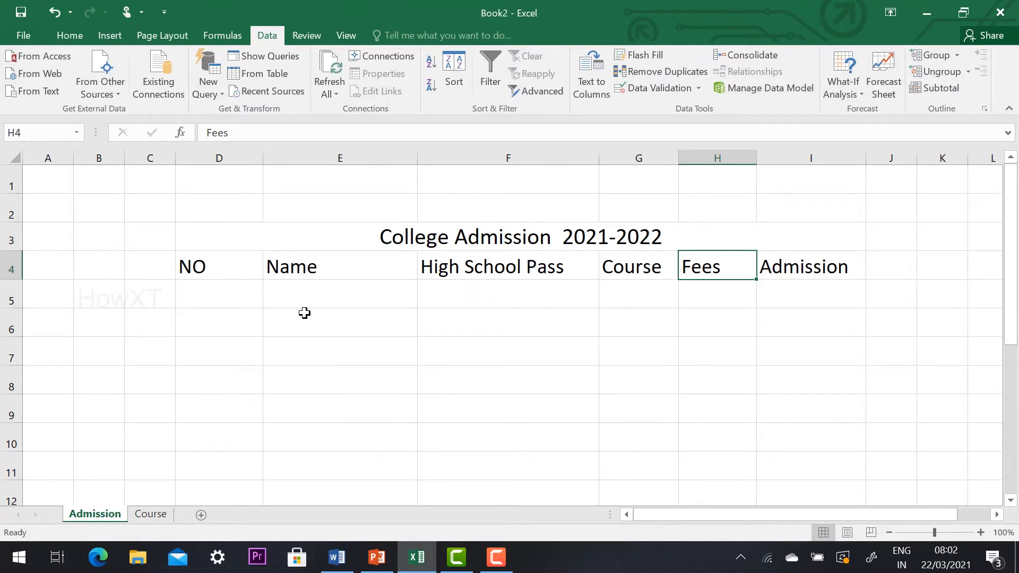
click(237, 293)
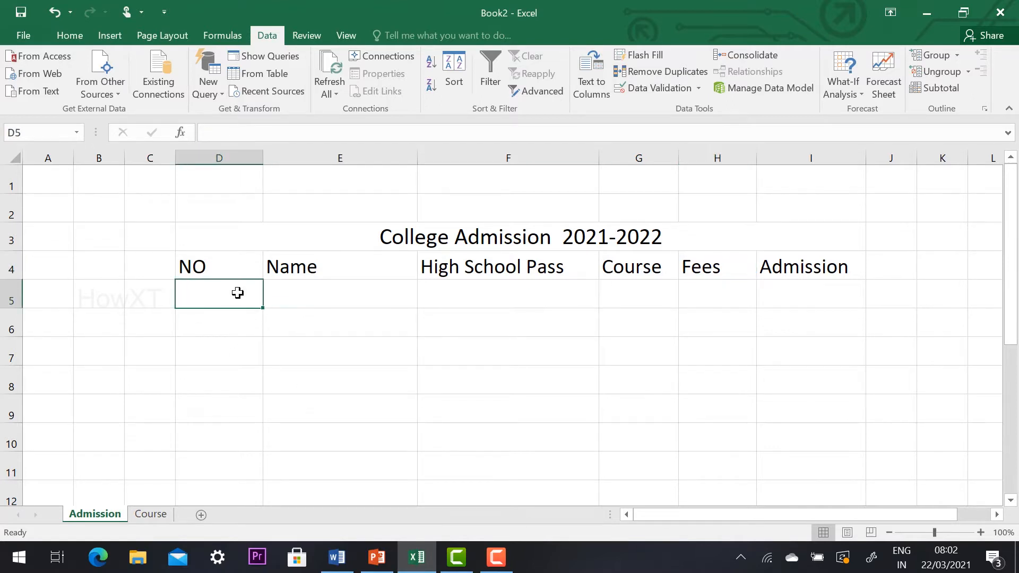
Step: Apply a data validation list with the source Yes,No to the High School Pass cells from F5 down to about row 28
click(471, 295)
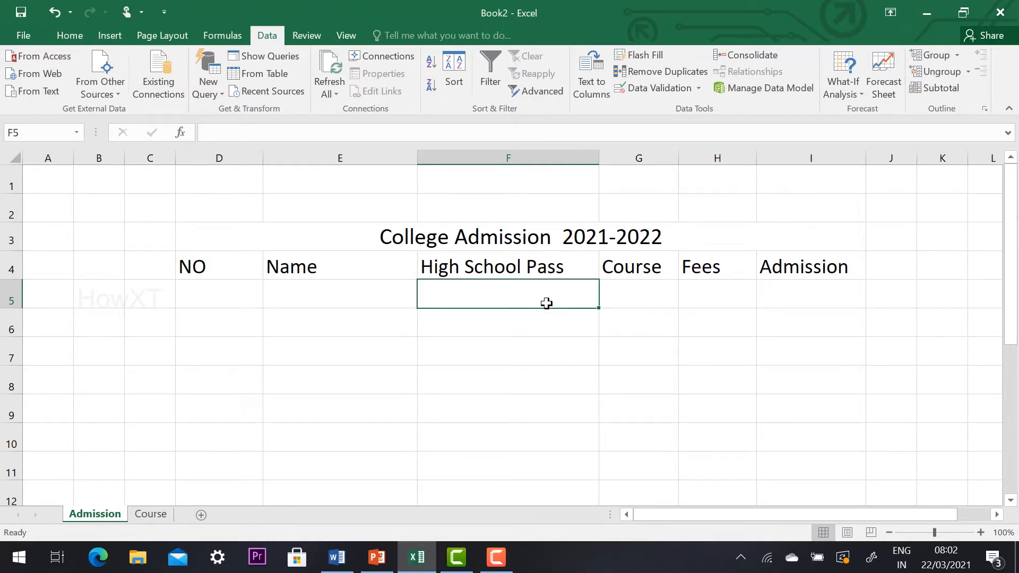
key(shift+Down)
key(shift+Down)
key(shift+Down)
key(shift+Down)
key(shift+Down)
key(shift+Down)
key(shift+Down)
key(shift+Down)
key(shift+Down)
key(shift+Down)
key(shift+Down)
key(shift+Down)
key(shift+Down)
key(shift+Down)
key(shift+Down)
key(shift+Down)
key(shift+Down)
key(shift+Down)
key(shift+Down)
key(shift+Down)
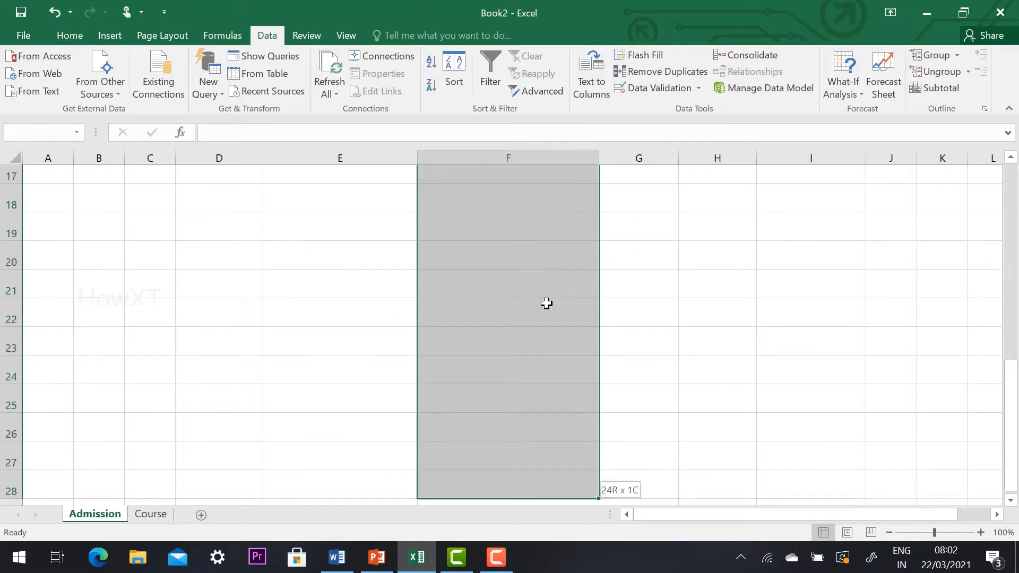
scroll(546, 303, up, 6)
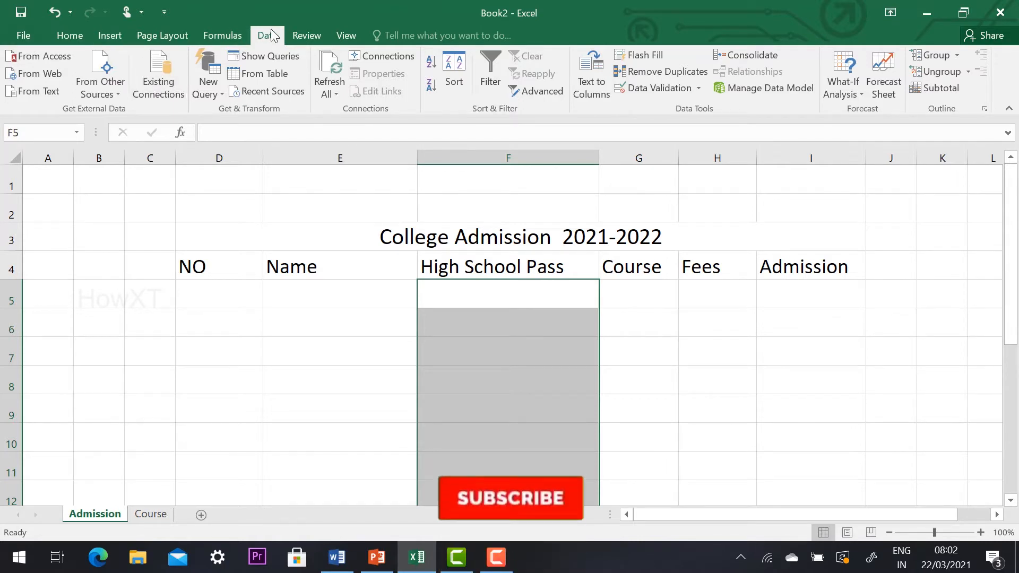
click(646, 90)
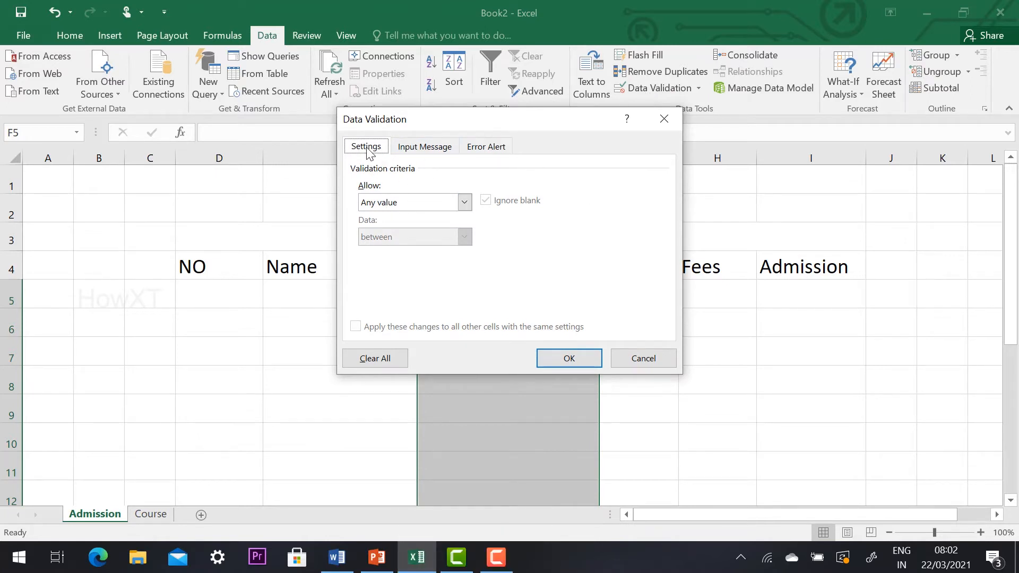
click(422, 208)
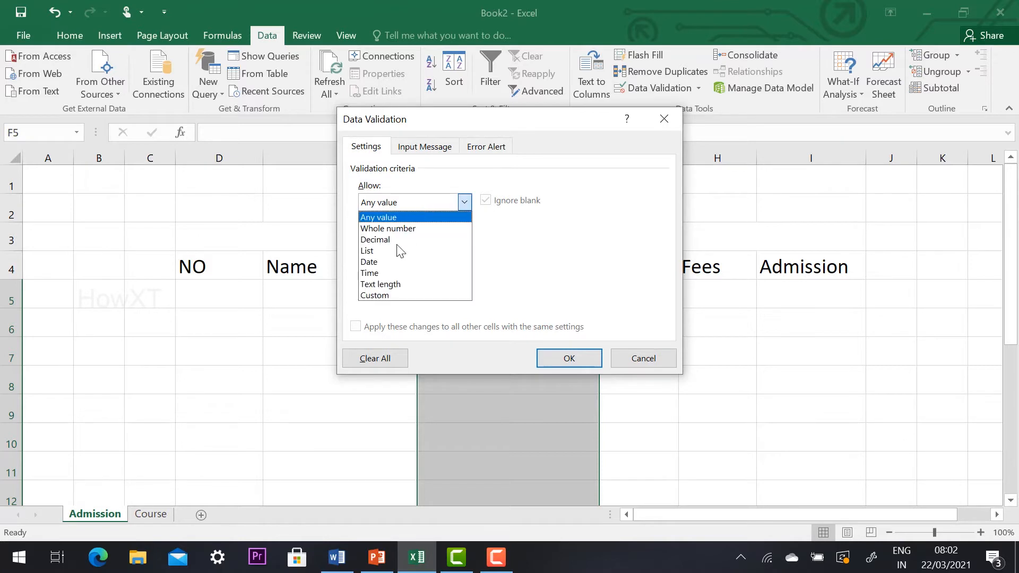
click(377, 251)
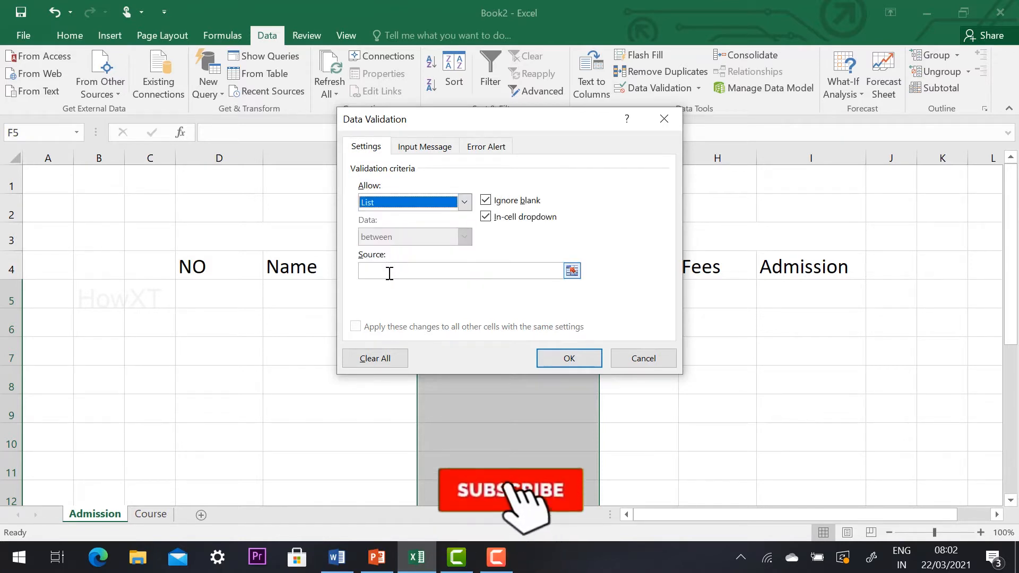
click(389, 272)
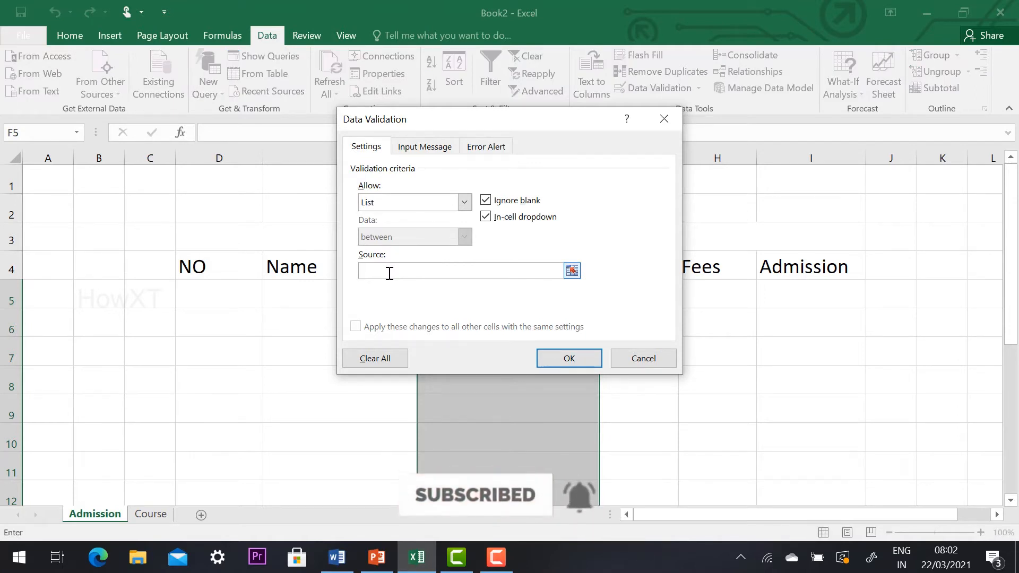
text(Yes,No)
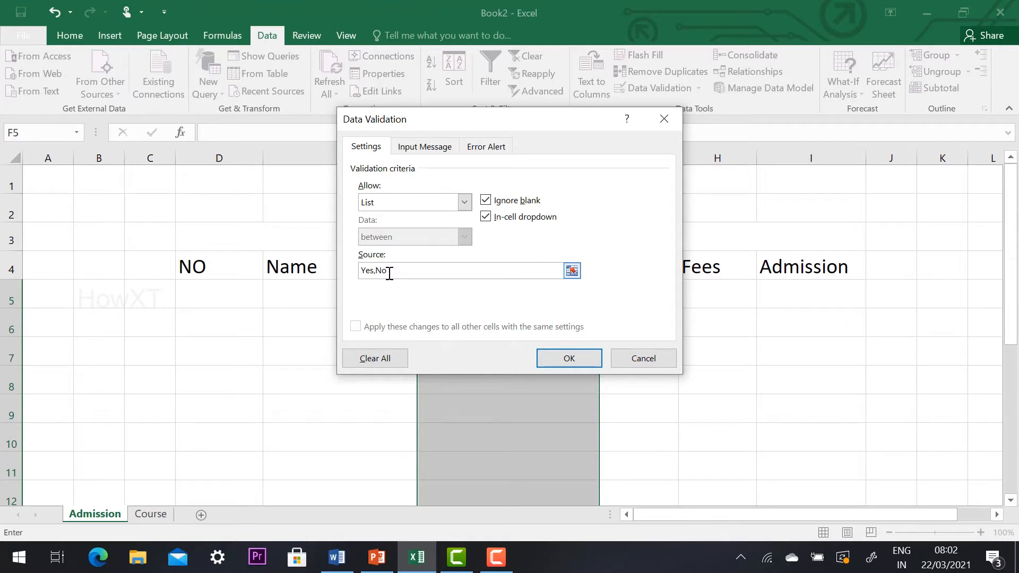
click(552, 356)
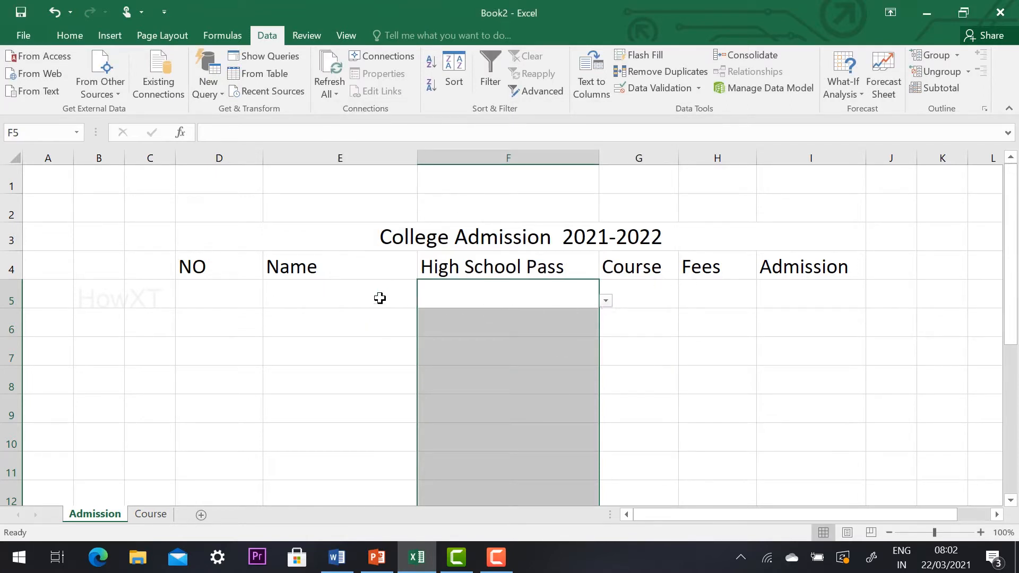
Step: Fill the first record in row 5 with number 1, name A and Yes chosen for High School Pass
click(222, 304)
text(1)
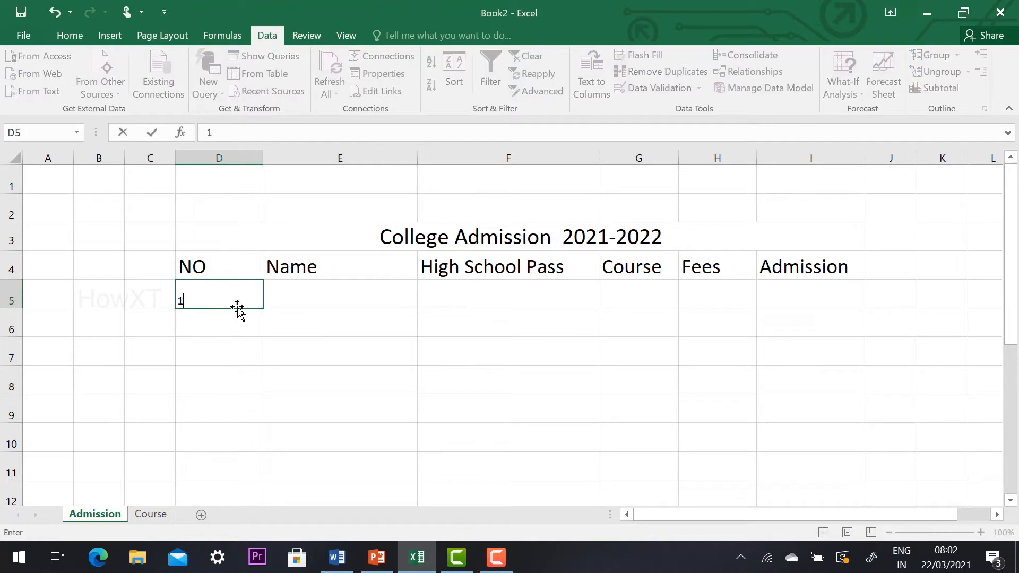
click(286, 294)
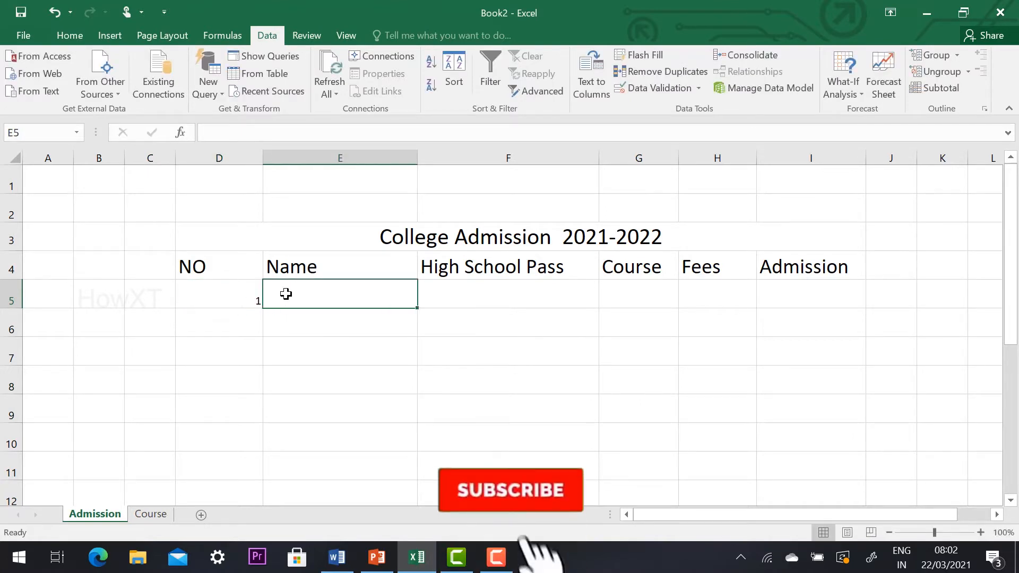
text(A)
click(511, 302)
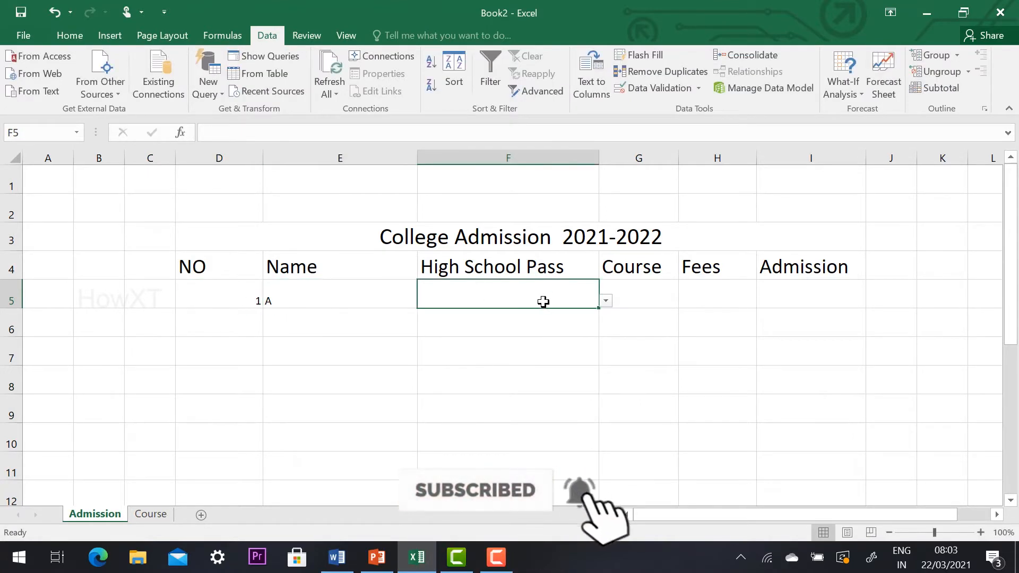
click(606, 302)
click(531, 315)
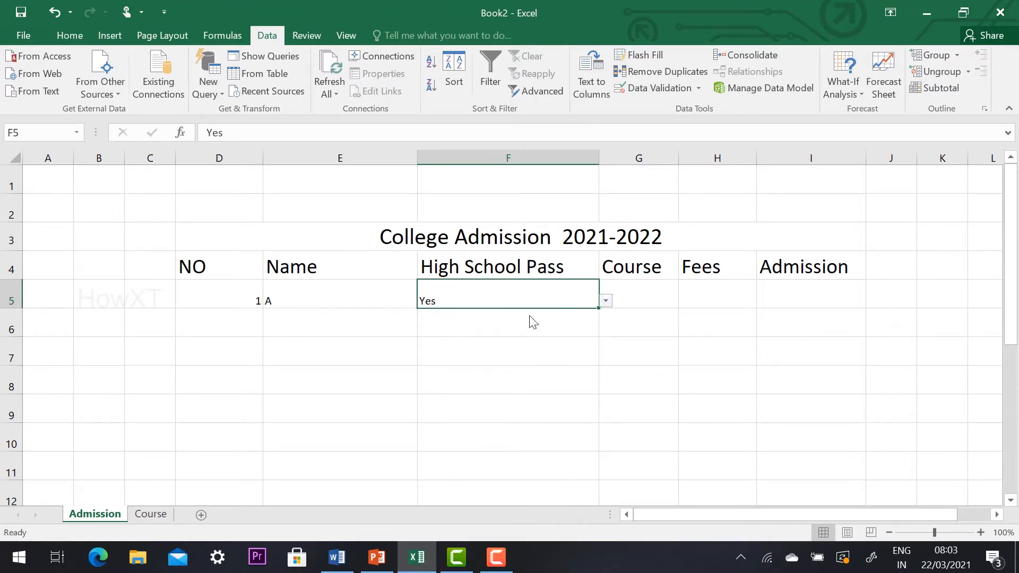
Step: Test the High School Pass drop-down in F5 by choosing No and switching back to Yes
click(612, 301)
click(598, 304)
click(606, 302)
click(477, 324)
click(477, 322)
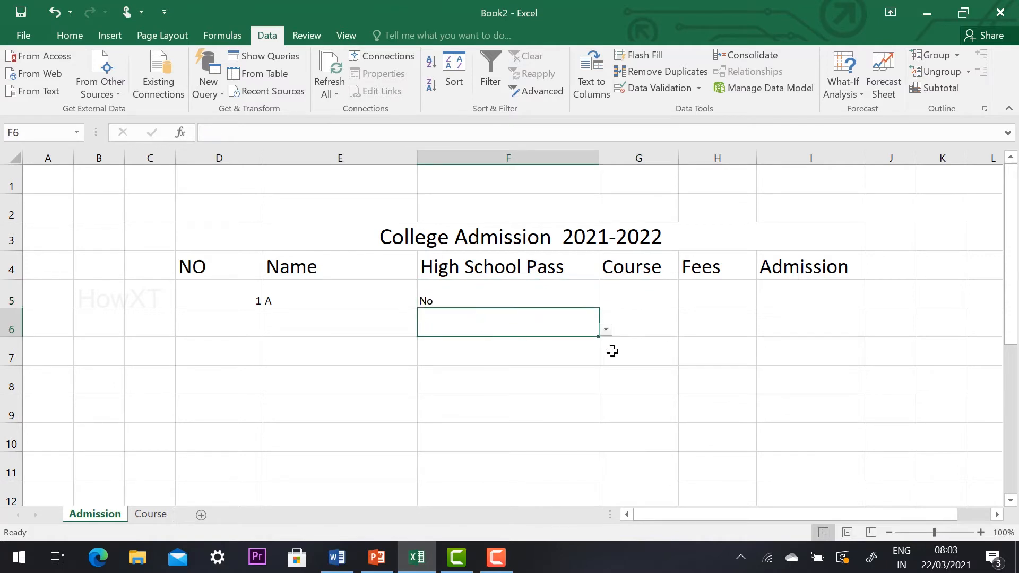
click(276, 331)
click(509, 327)
click(476, 289)
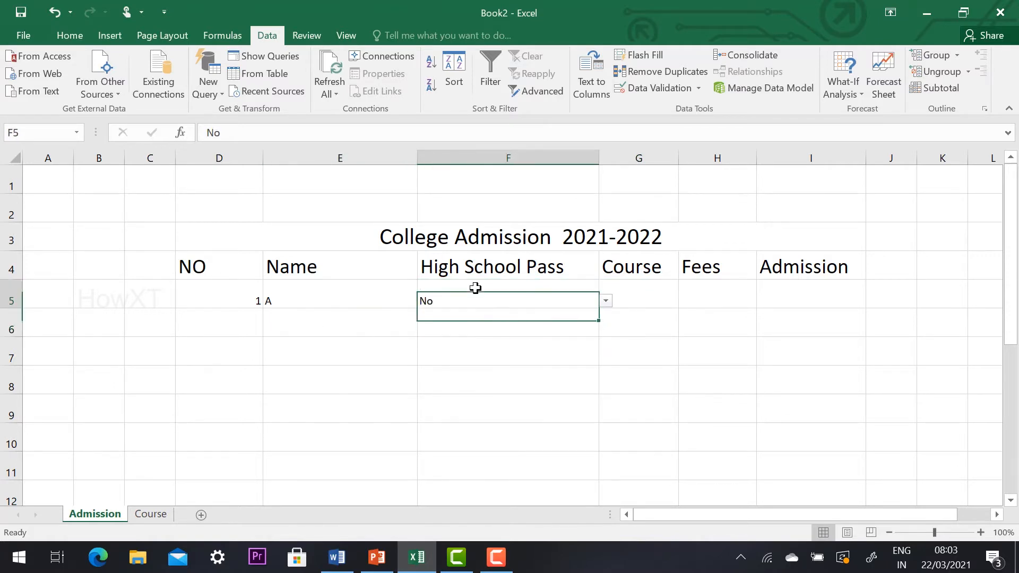
click(605, 301)
click(504, 326)
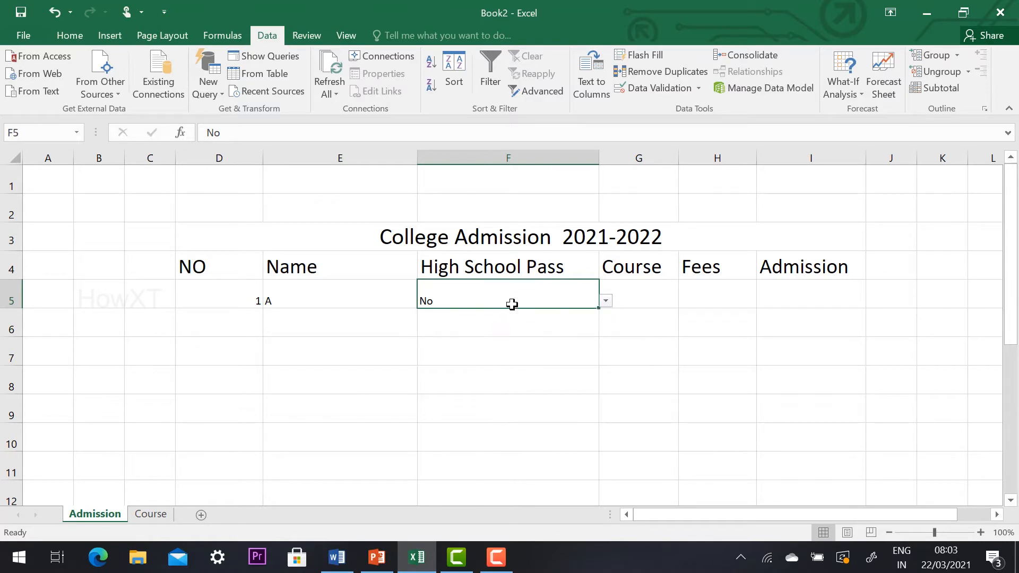
click(606, 303)
click(528, 312)
Step: Fill the second record in row 6 with number 2, name B and No chosen for High School Pass
click(265, 319)
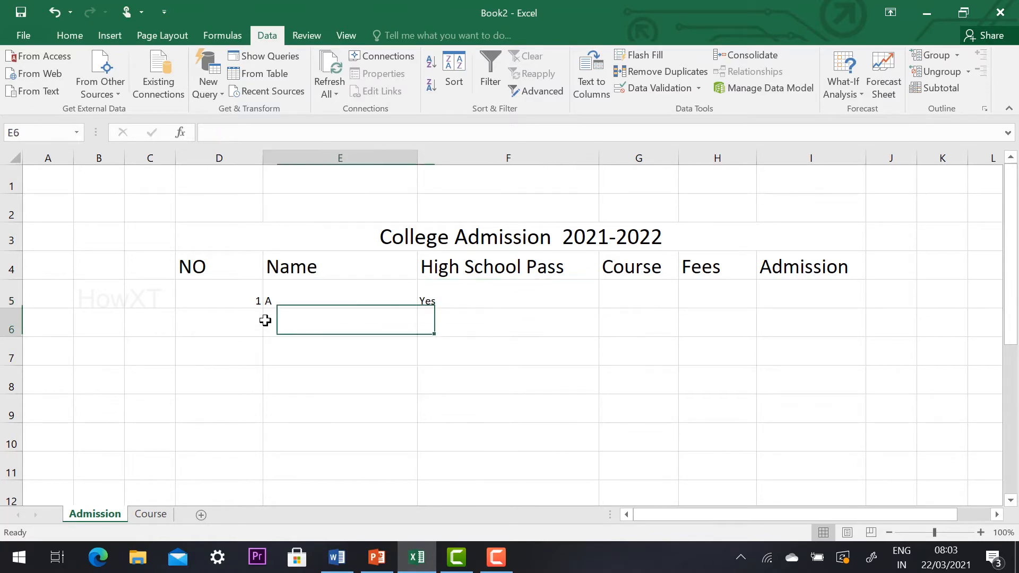
click(212, 315)
text(2)
click(303, 314)
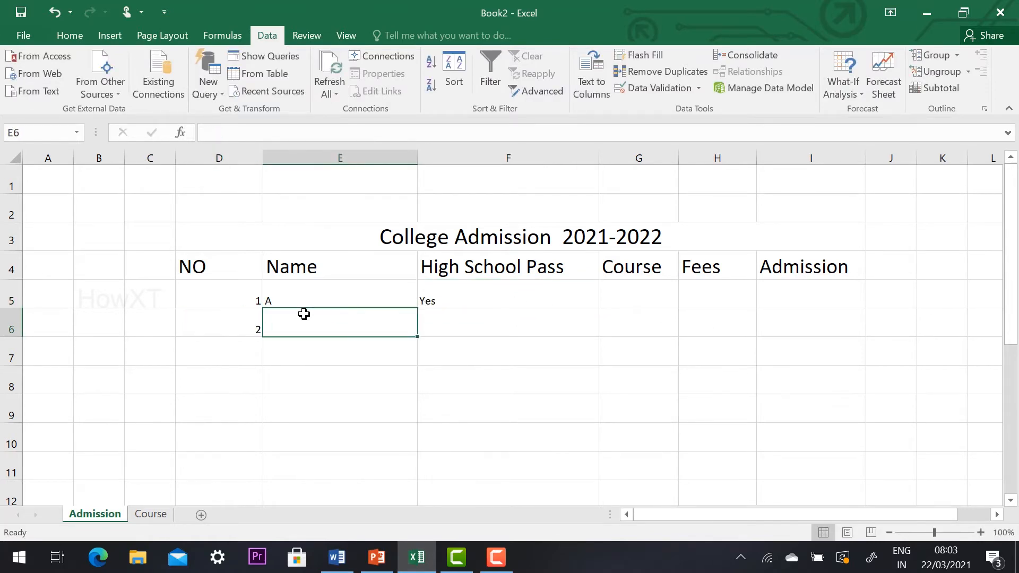
text(B)
click(475, 321)
click(613, 333)
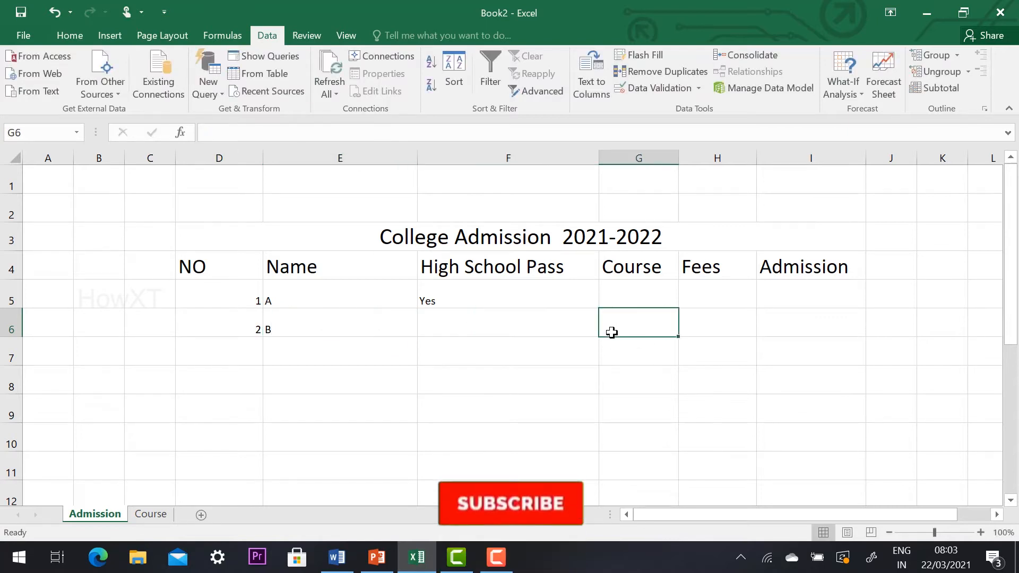
click(581, 328)
click(606, 330)
click(511, 353)
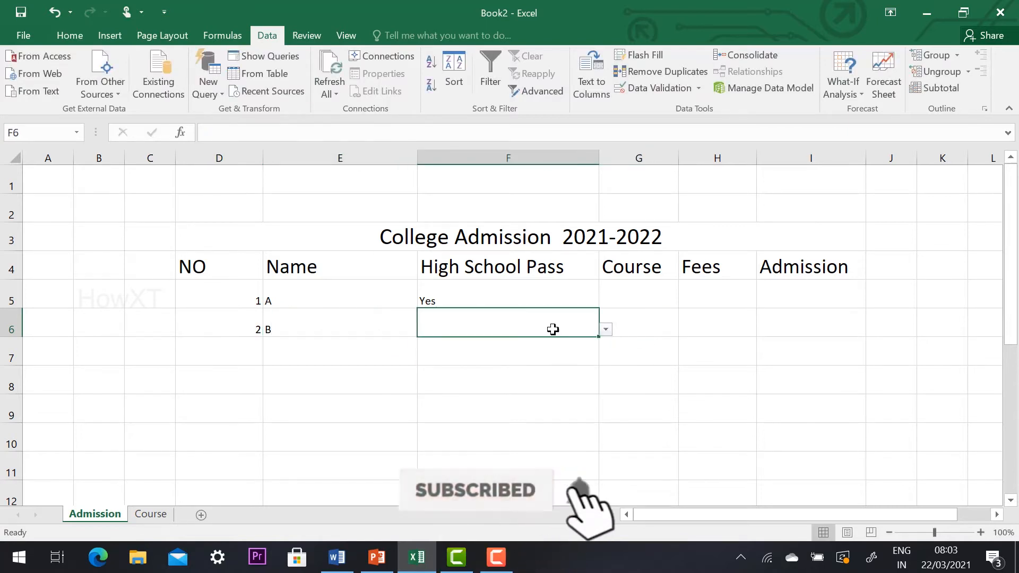
Step: Widen the Course column slightly
click(630, 295)
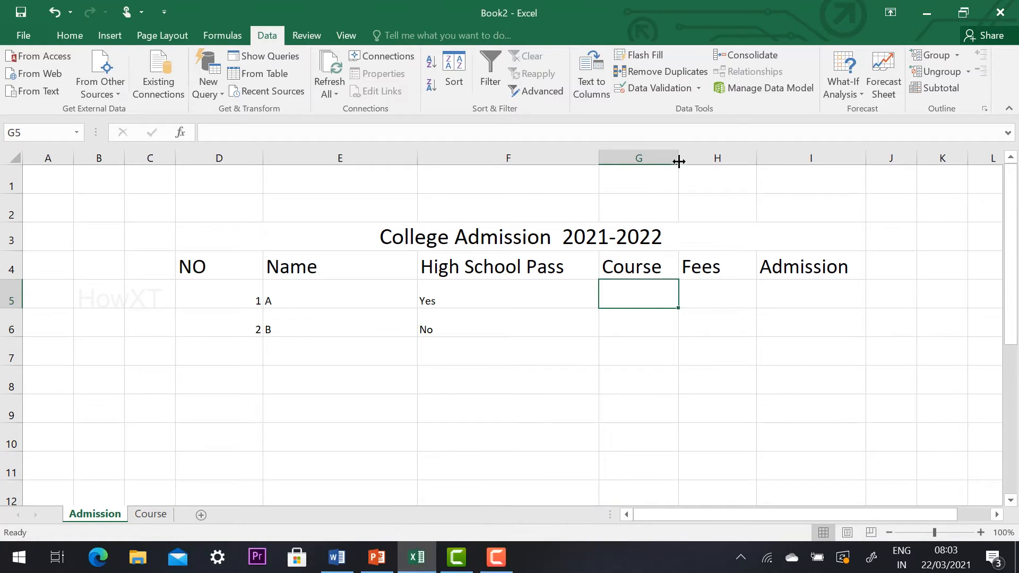
drag(678, 158, 707, 159)
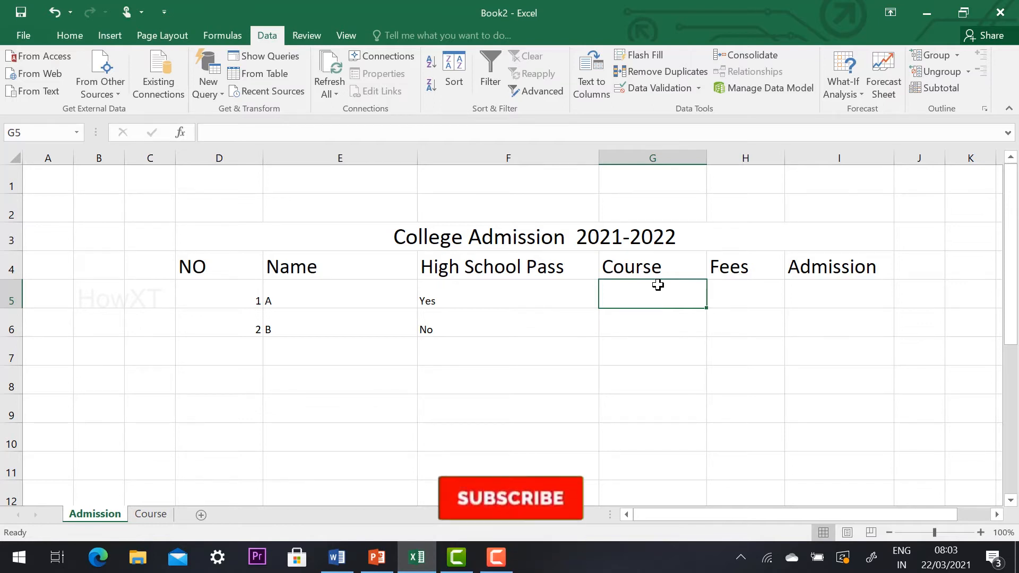
Step: Open data validation for the Course cells from G5 down to about row 20 and set the allowed type to List
key(shift+Down)
key(shift+Down)
key(shift+Down)
key(shift+Down)
key(shift+Down)
key(shift+Down)
key(shift+Down)
key(shift+Down)
key(shift+Down)
key(shift+Down)
key(shift+Down)
key(shift+Down)
key(shift+Down)
key(shift+Down)
key(shift+Down)
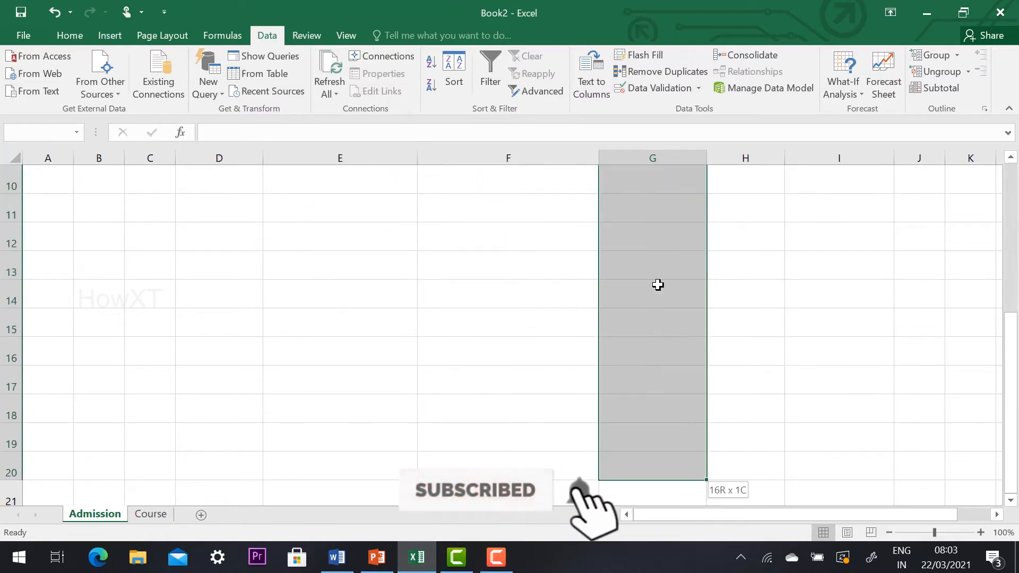
scroll(658, 285, up, 3)
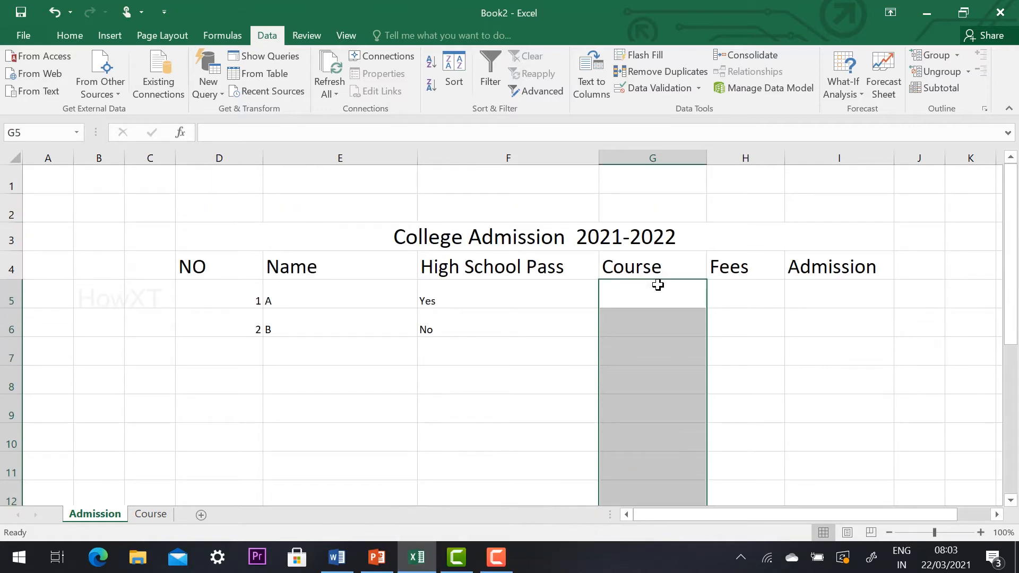
click(70, 32)
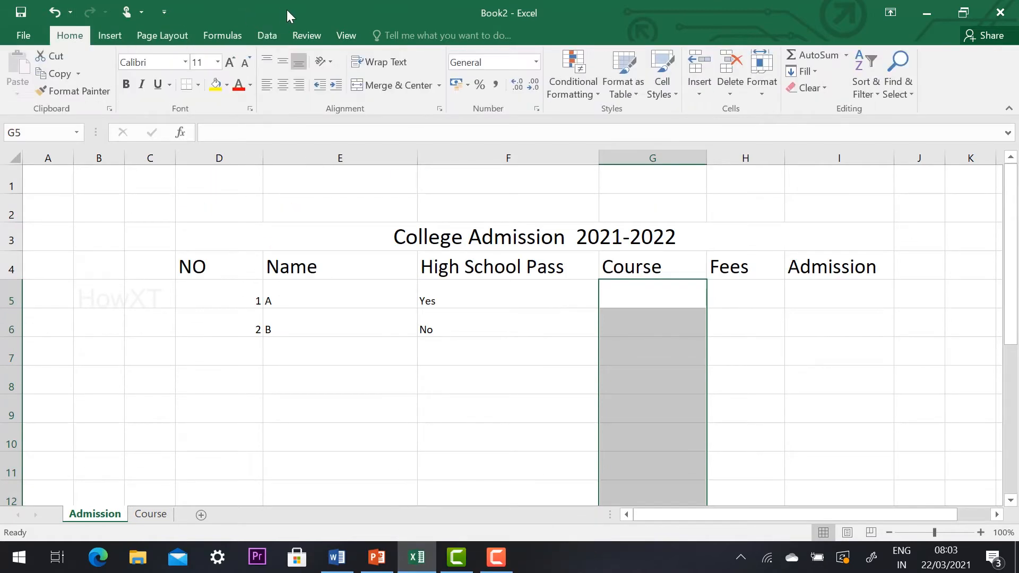
click(267, 38)
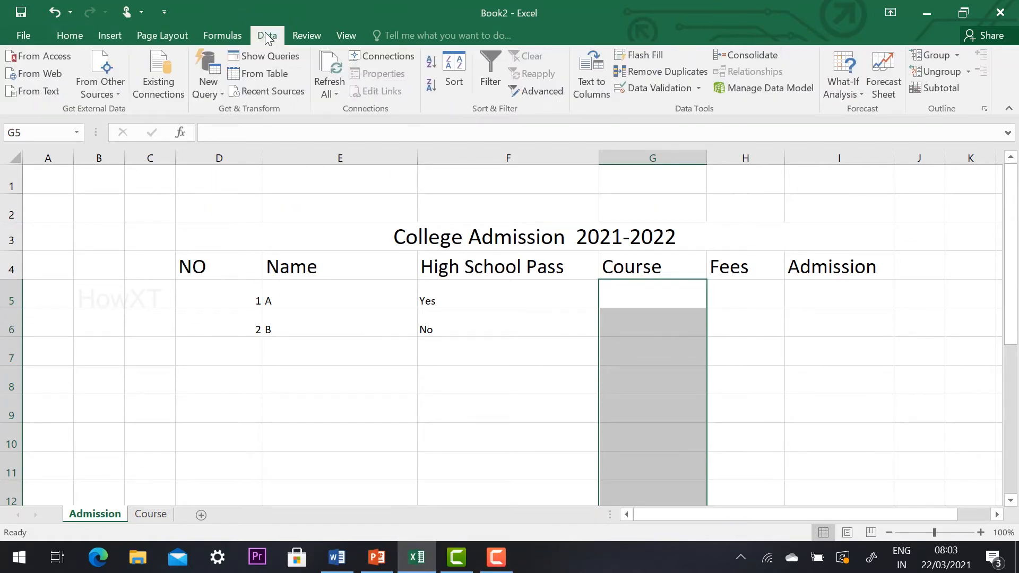
click(660, 88)
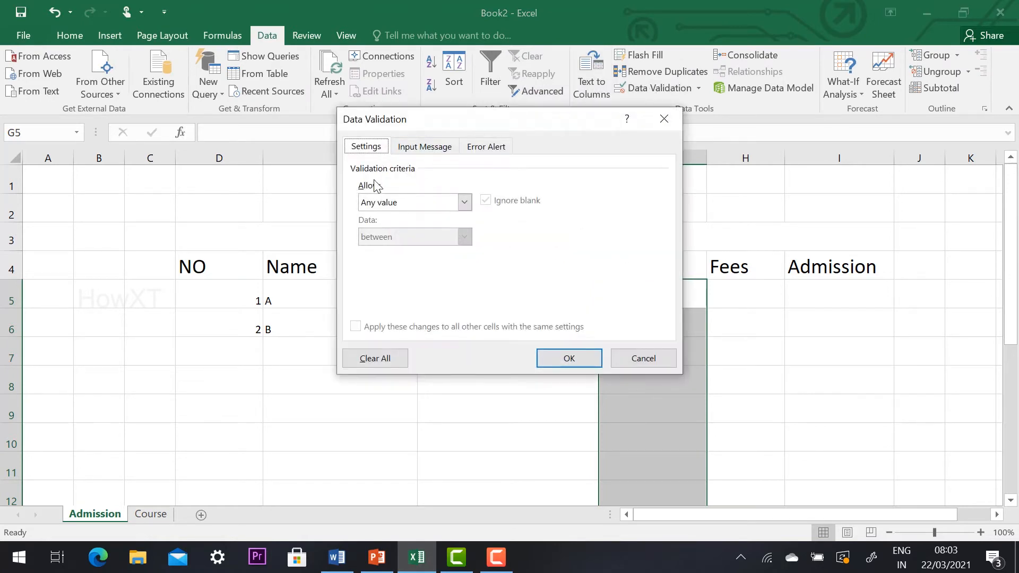
click(415, 209)
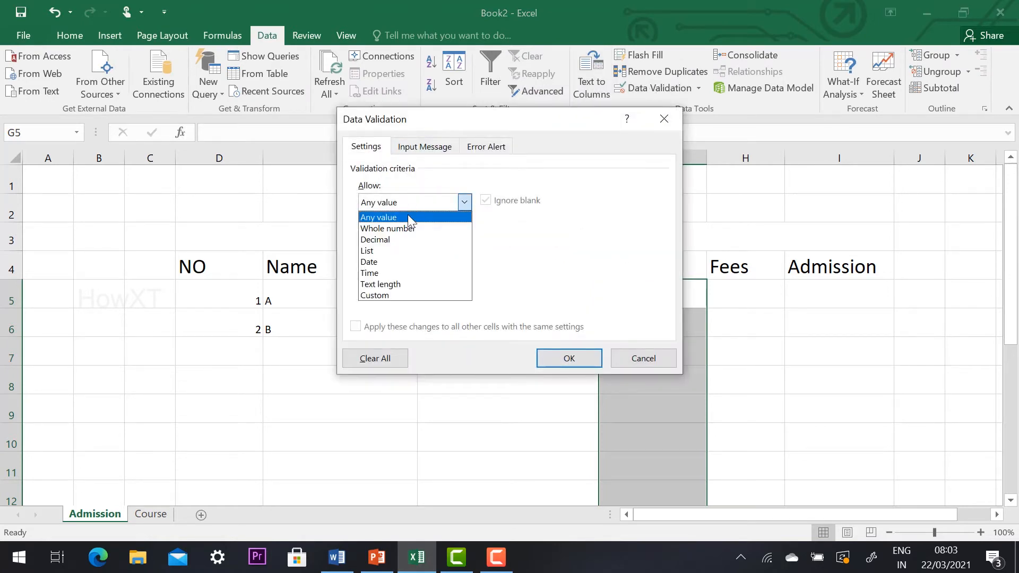
click(399, 251)
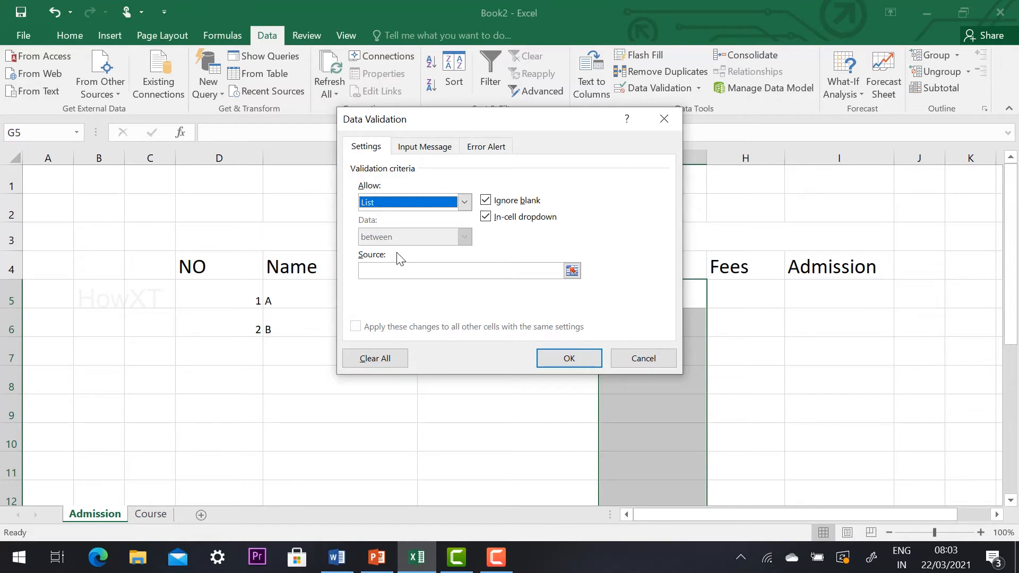
Step: Pick E5:E10 on the Course sheet as list source, return to the Admission sheet and apply the validation with =$E$5:$E$10
click(573, 270)
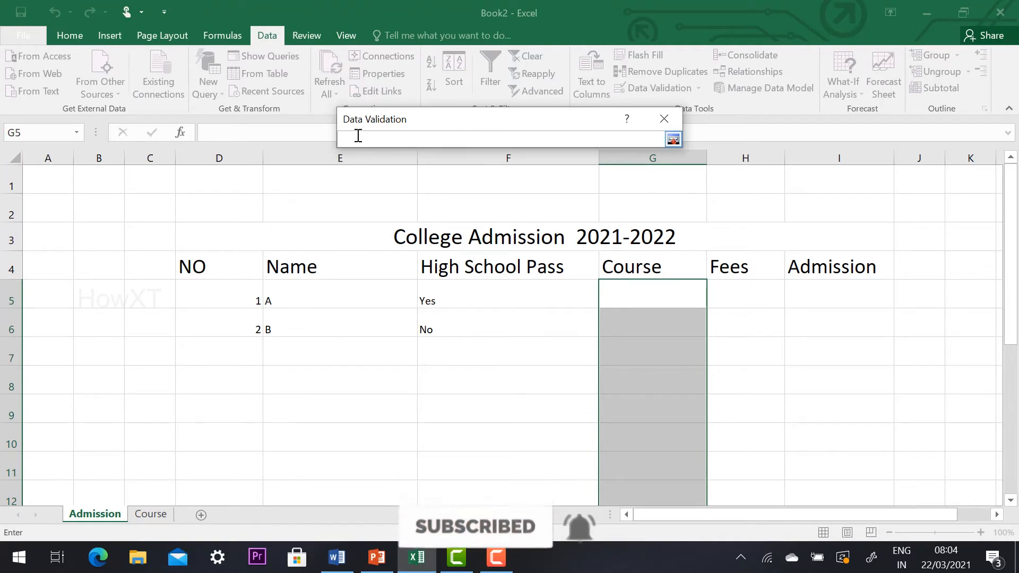
click(150, 518)
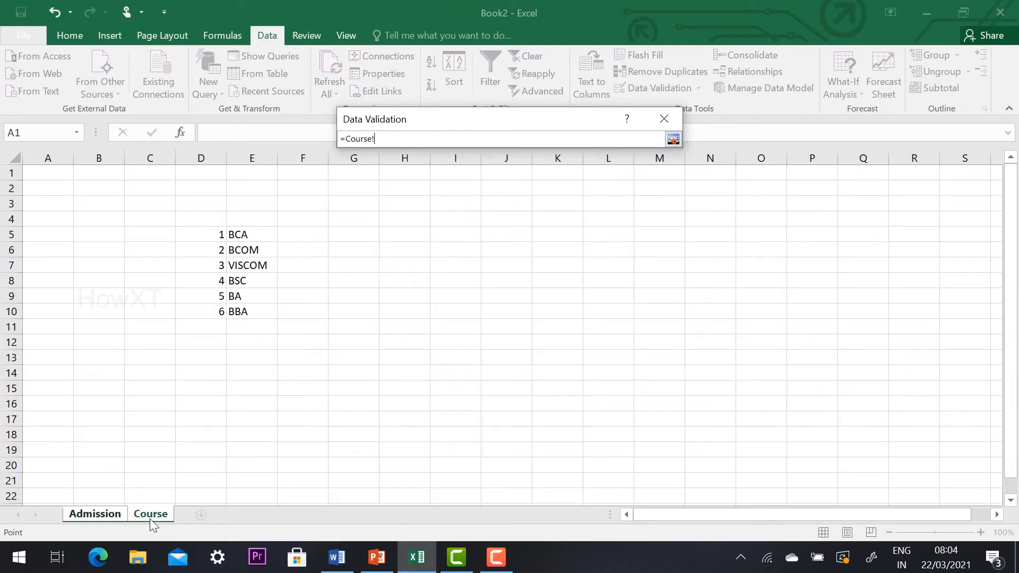
drag(247, 234, 247, 313)
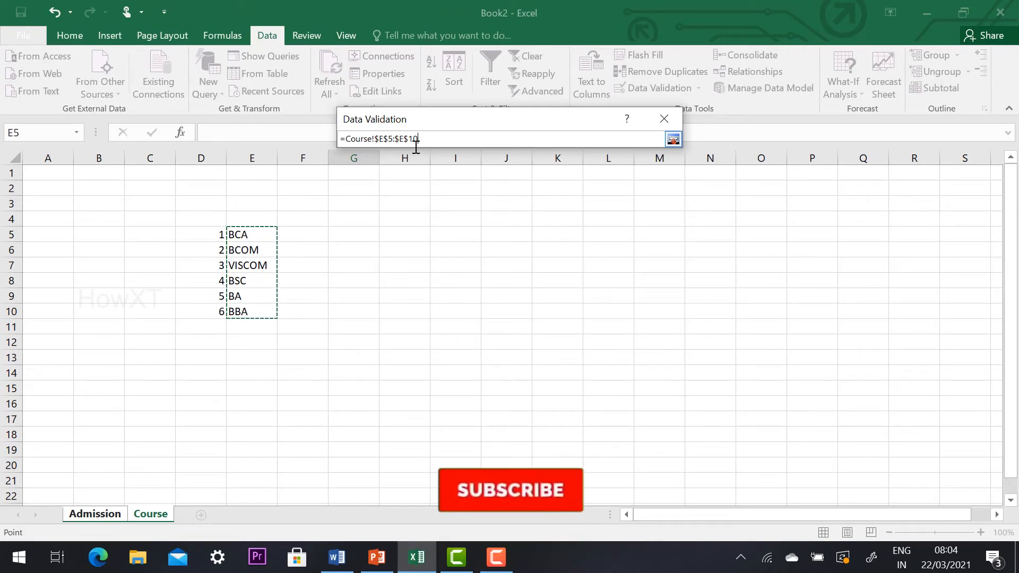
click(102, 517)
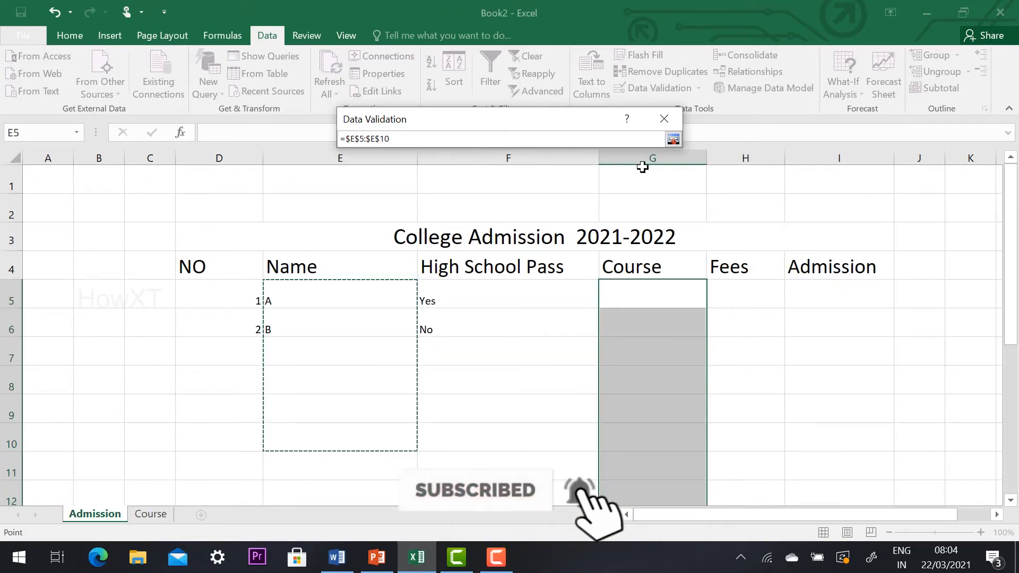
click(673, 139)
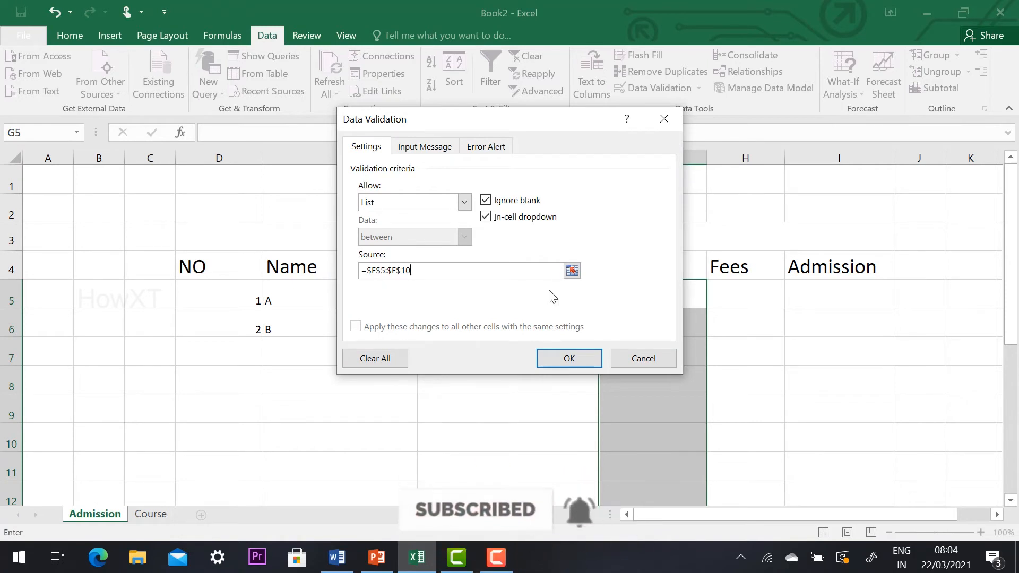
click(550, 357)
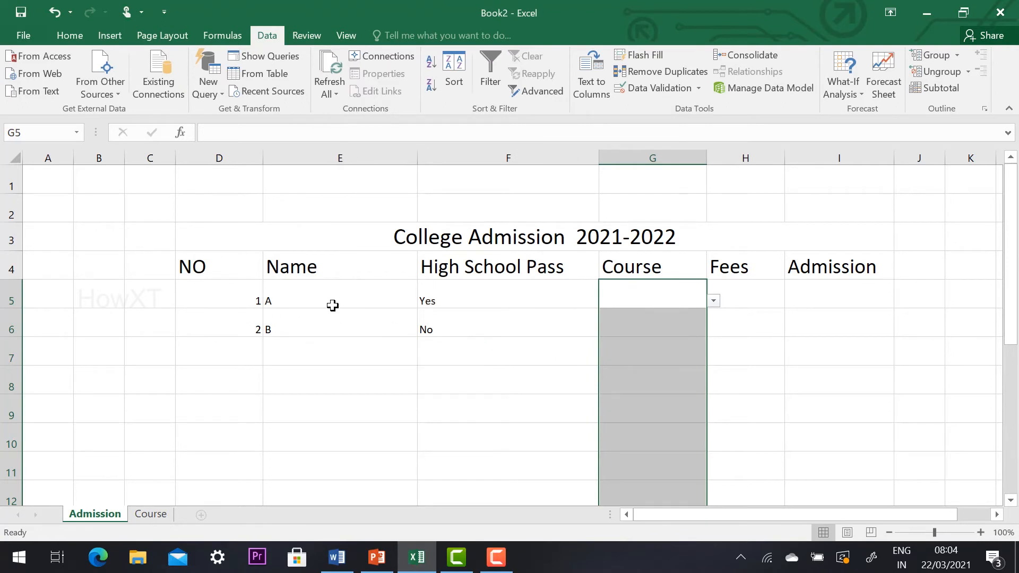
Step: Check several Course cells for their drop-down and choose BCA as the course of the first record in G5
click(652, 323)
click(654, 361)
click(657, 406)
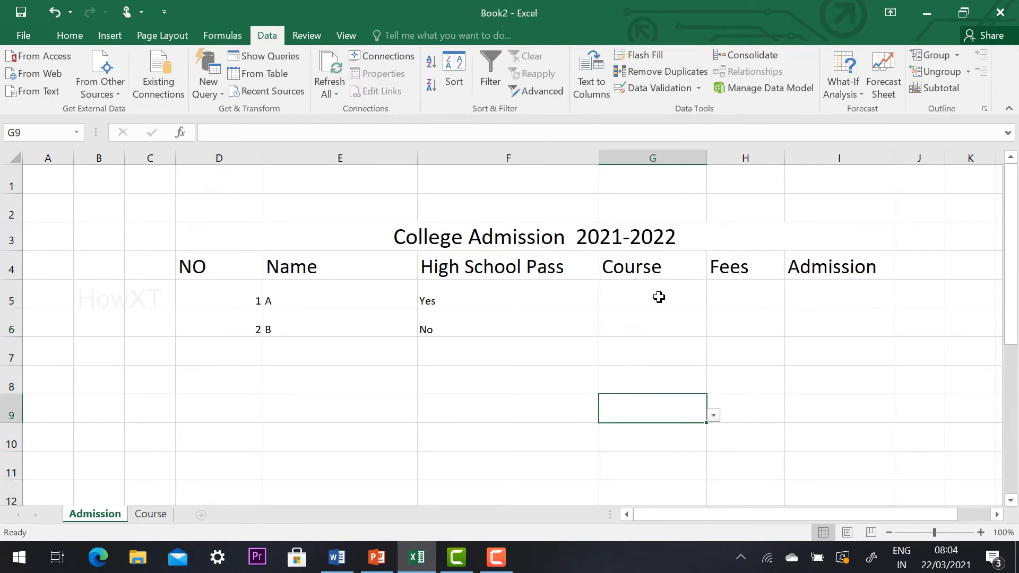
click(659, 297)
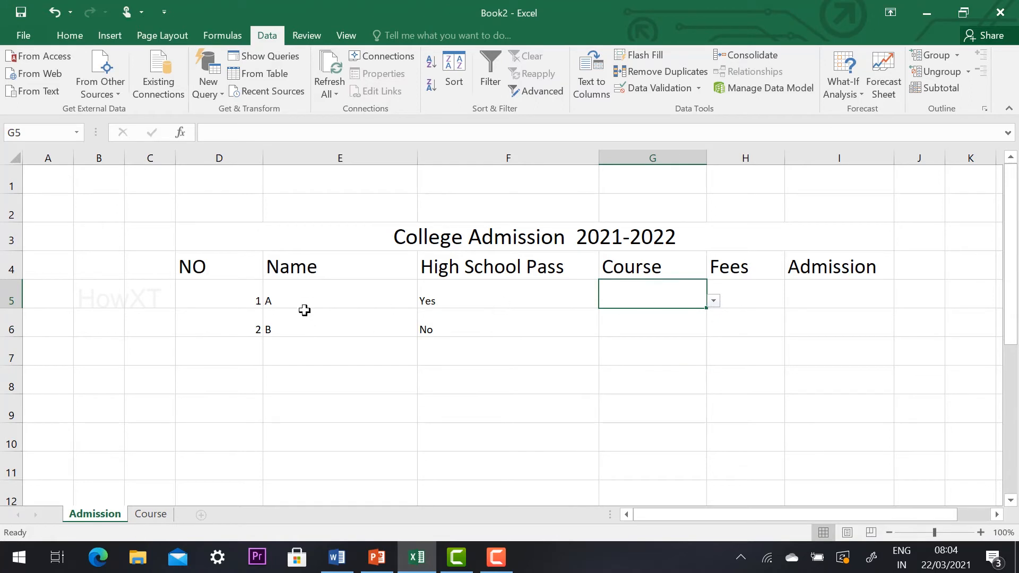
click(480, 301)
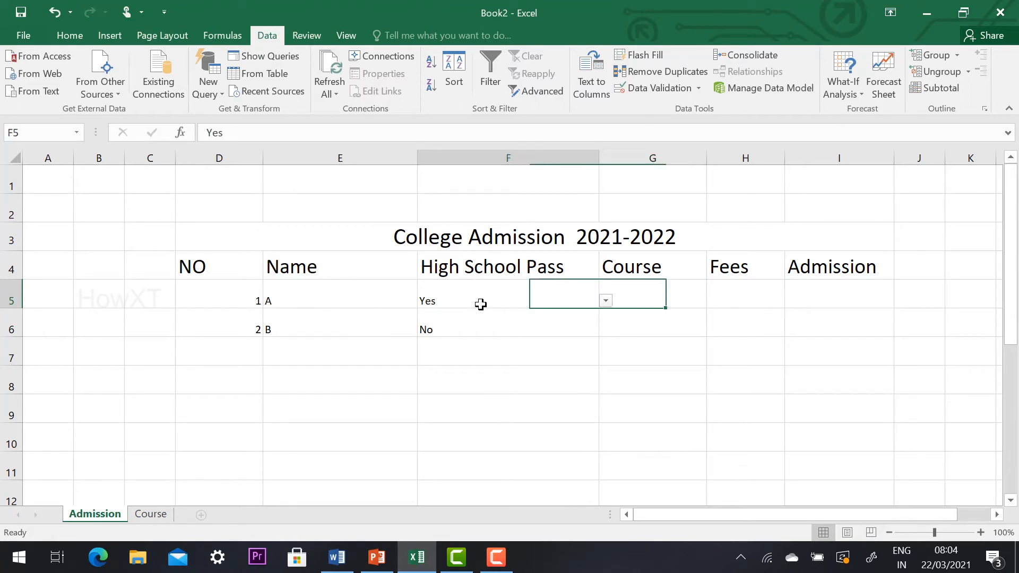
click(695, 301)
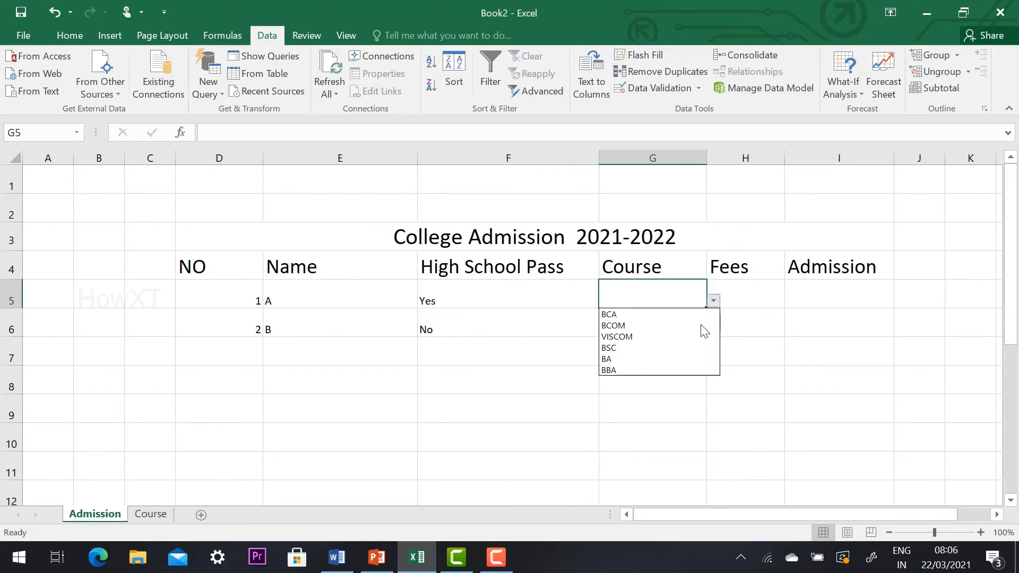
click(714, 301)
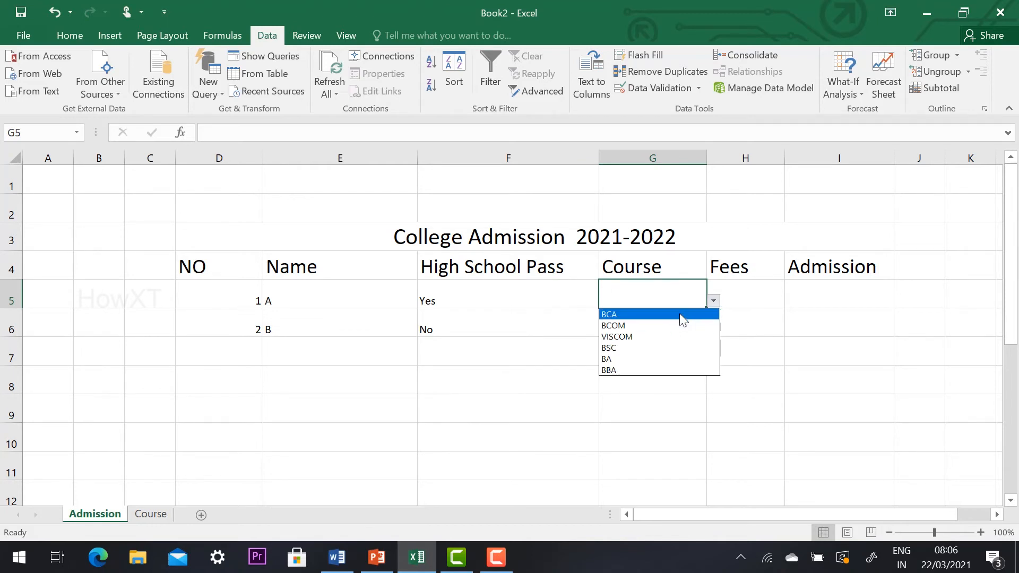
click(683, 319)
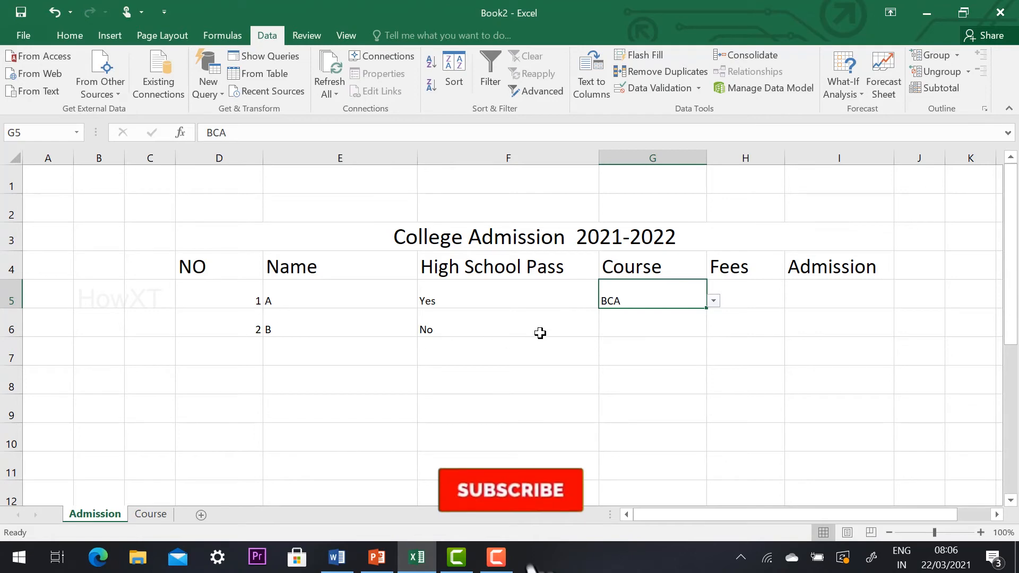
Step: Choose BA as the course of the second record in G6
click(540, 332)
click(664, 326)
click(714, 329)
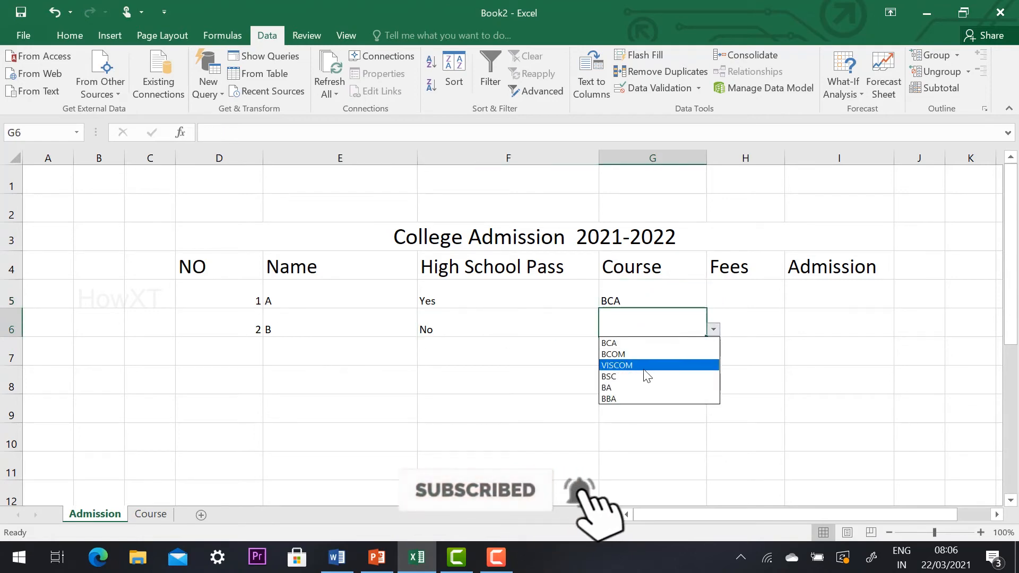
click(639, 388)
Step: Display the course options offered in G7 and close the list without choosing one
click(503, 376)
click(629, 344)
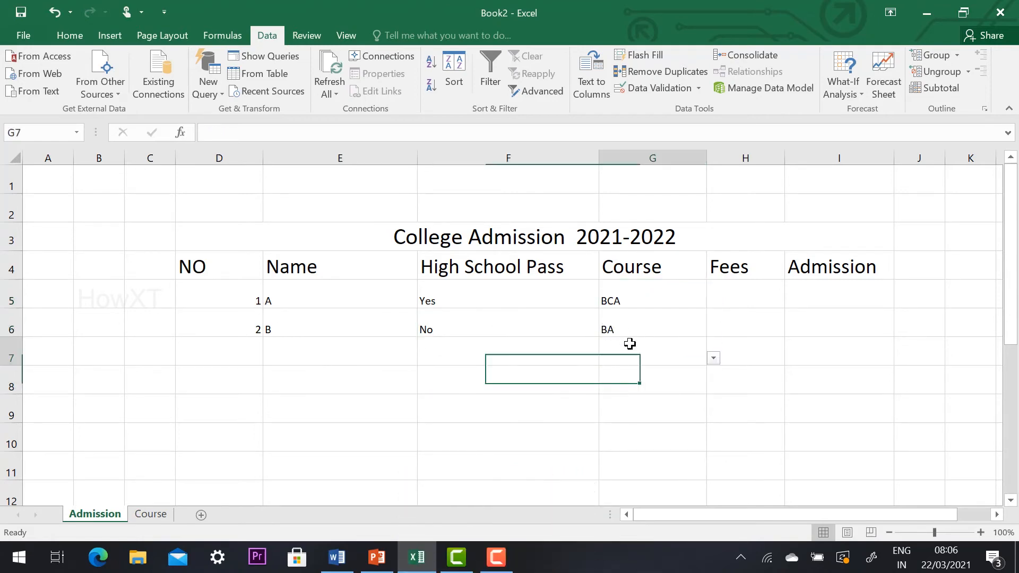
click(713, 359)
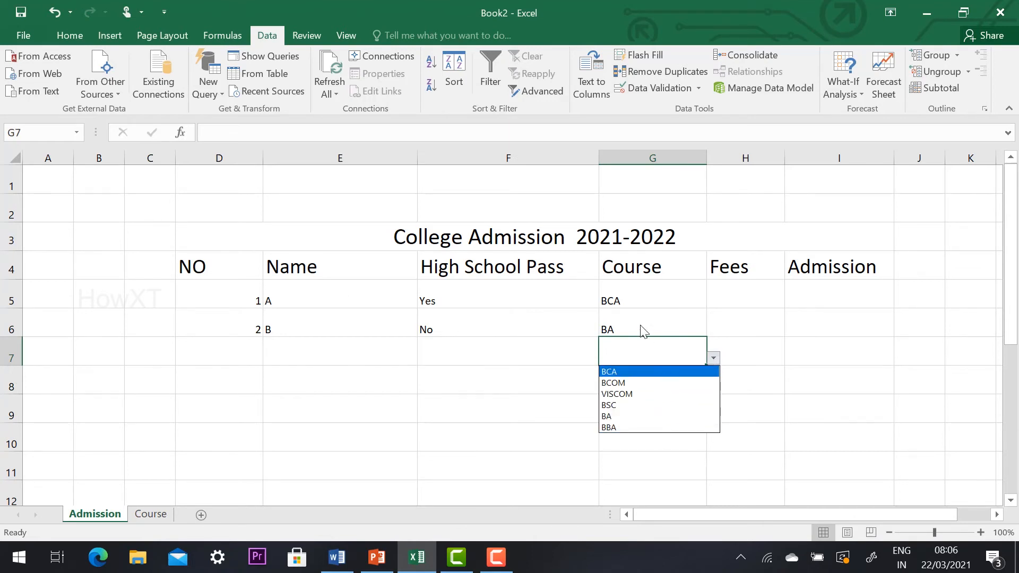
key(Escape)
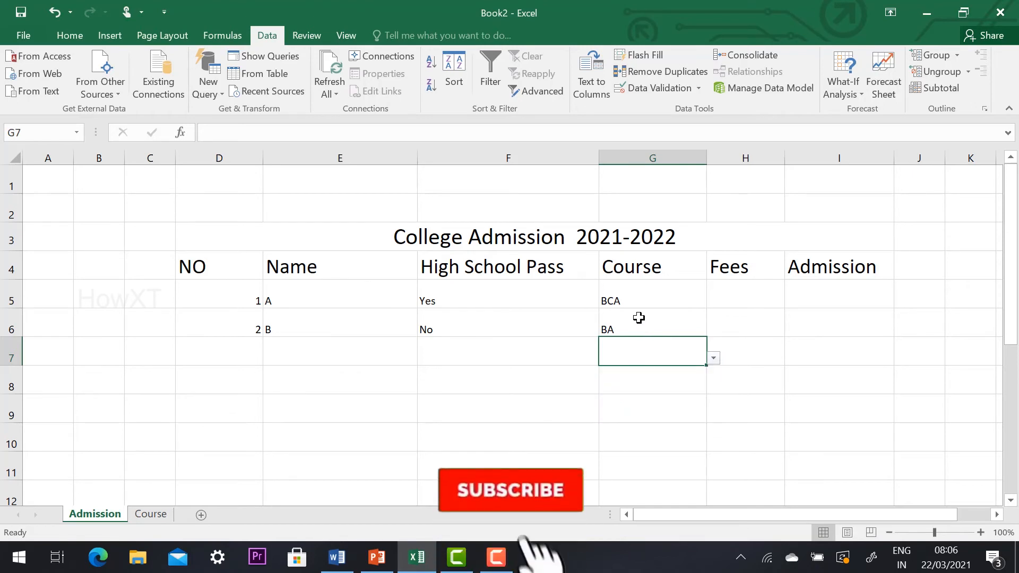
click(638, 318)
Step: Apply a data validation list with the source Paid,Not Paid to the Fees cells from H5 downward
click(733, 292)
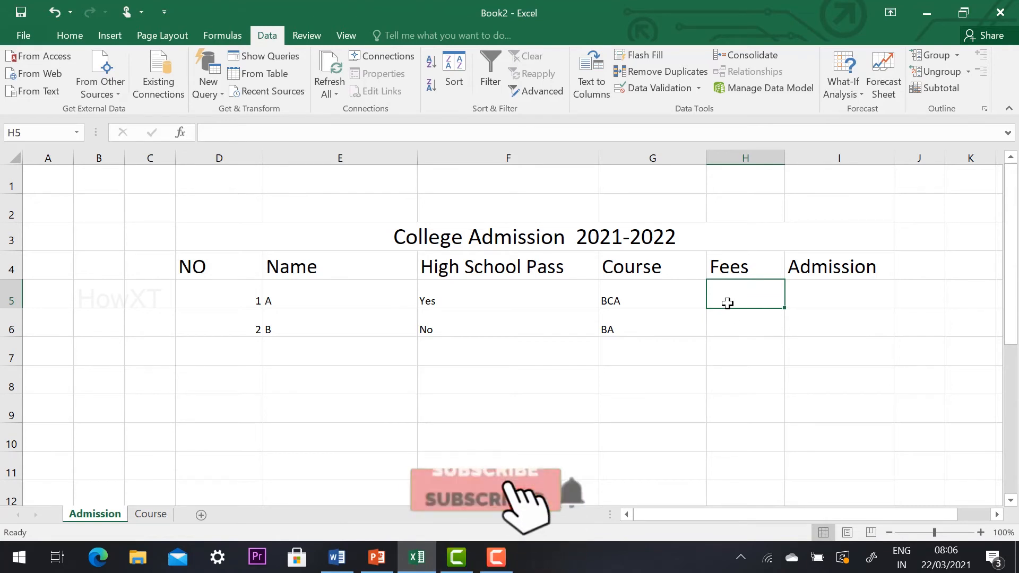
mouse_move(727, 303)
mouse_down()
mouse_move(739, 312)
mouse_move(740, 301)
mouse_up()
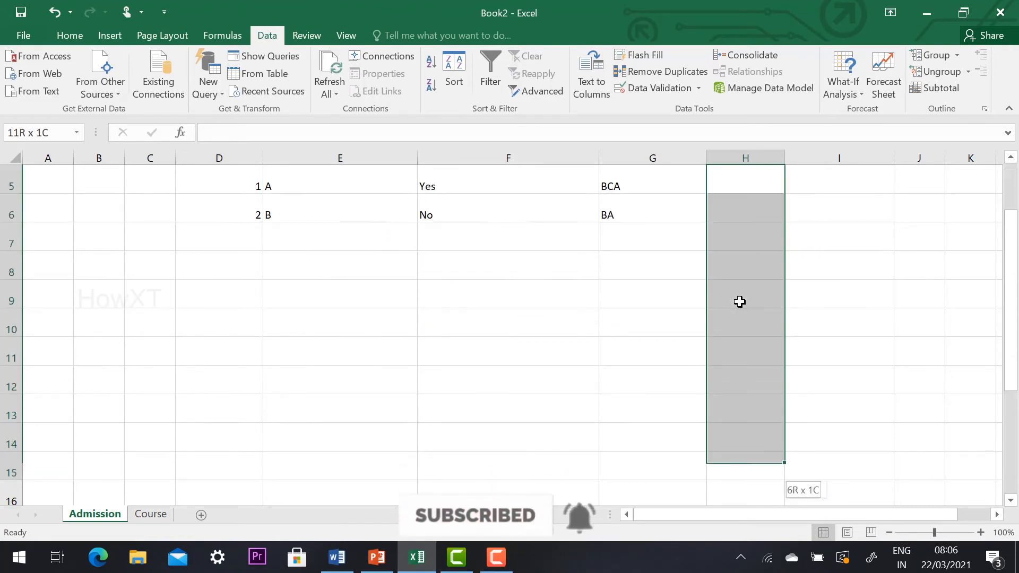
key(shift+Down)
key(shift+Down)
key(shift+Down)
scroll(739, 302, up, 3)
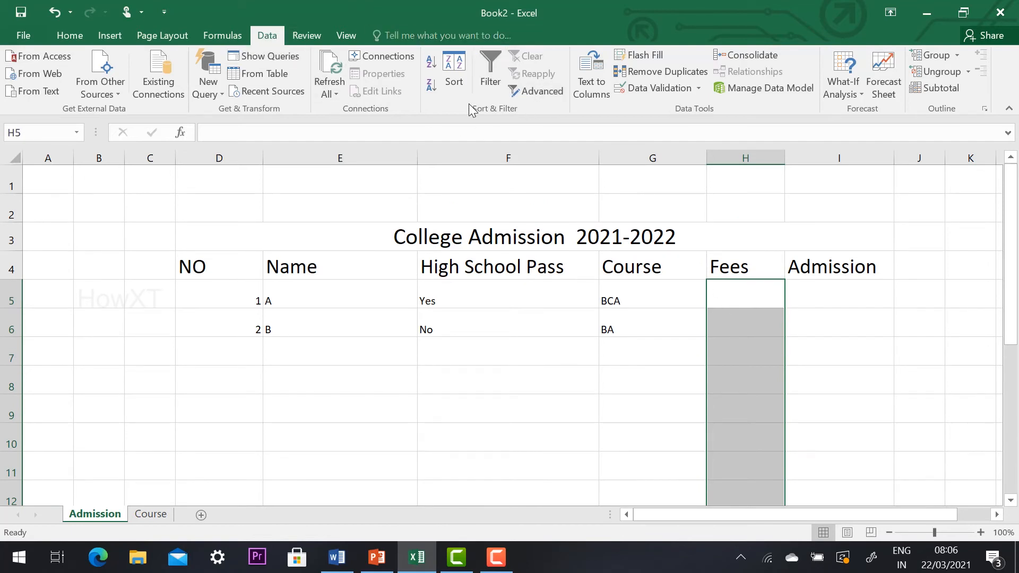
click(661, 88)
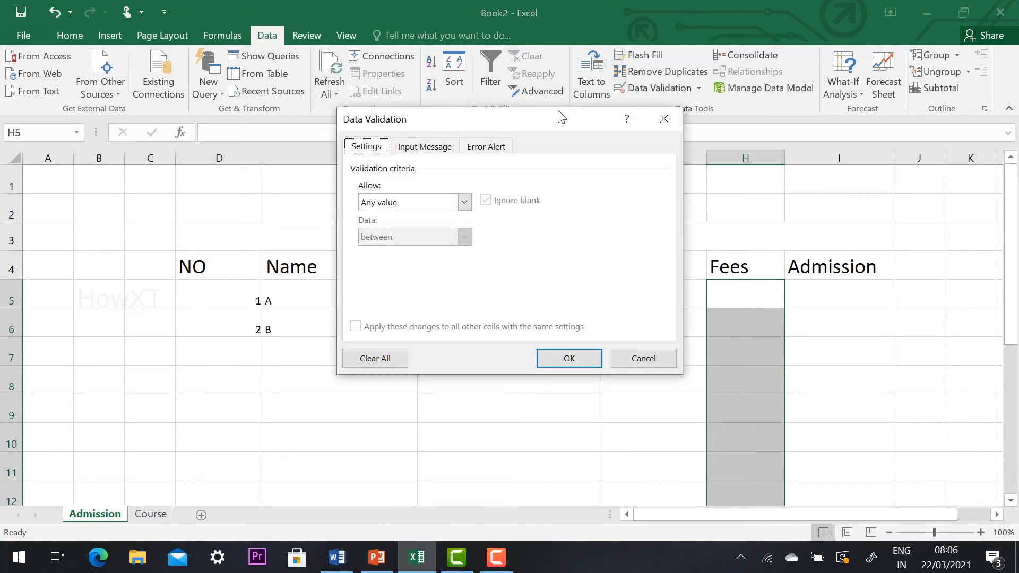
click(452, 204)
click(420, 262)
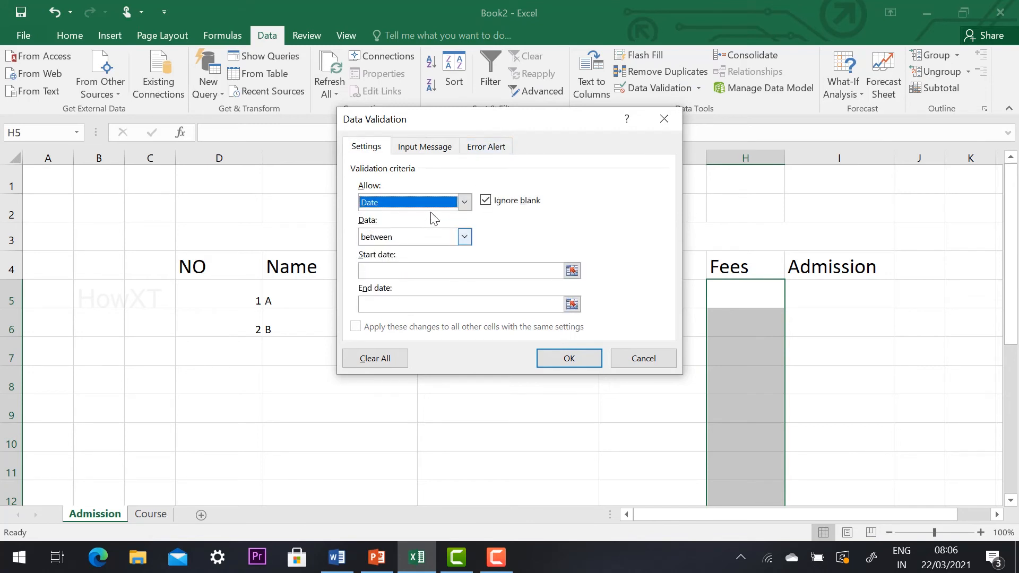
click(432, 207)
click(415, 252)
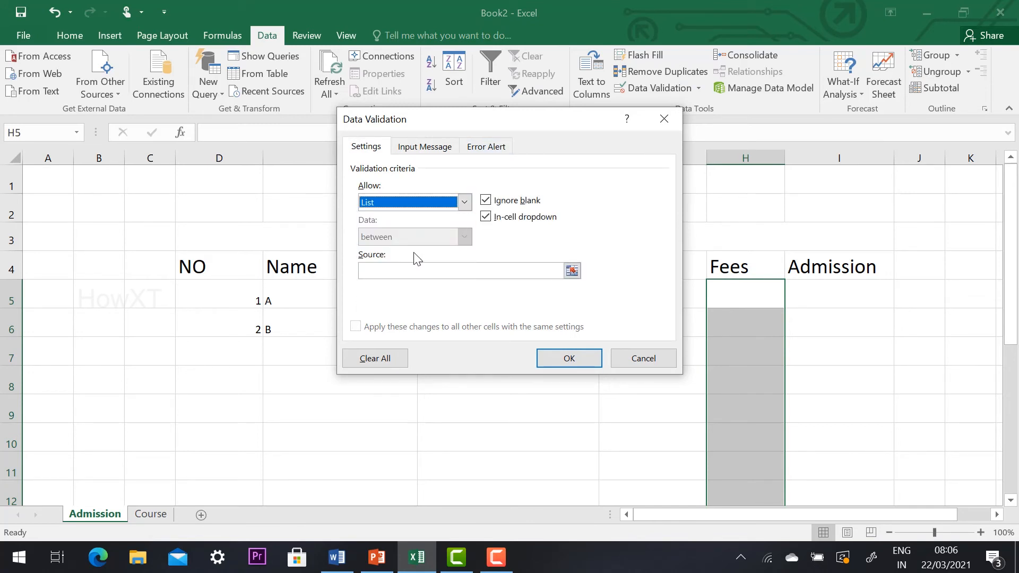
click(414, 270)
text(P)
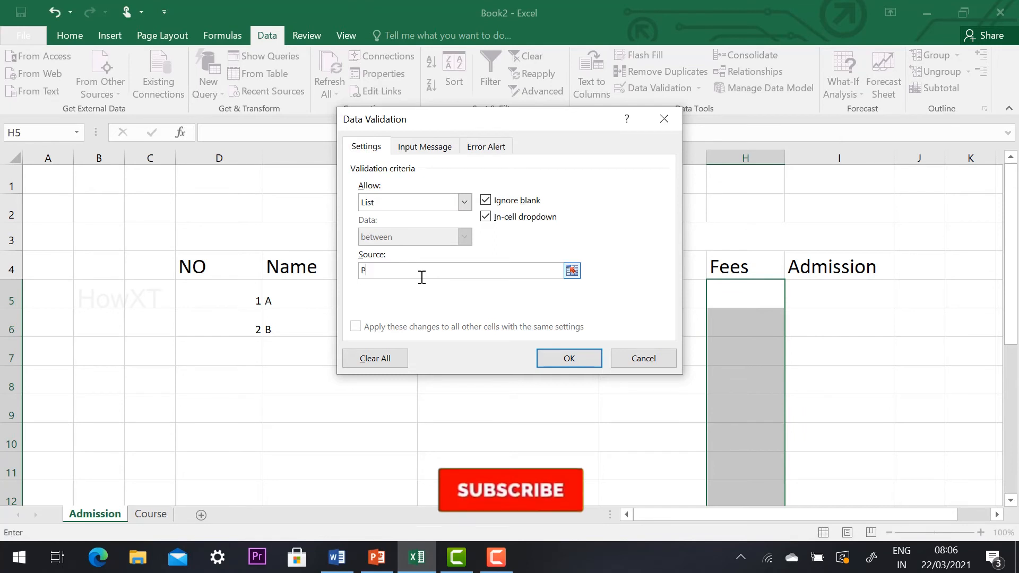
text(aid,N)
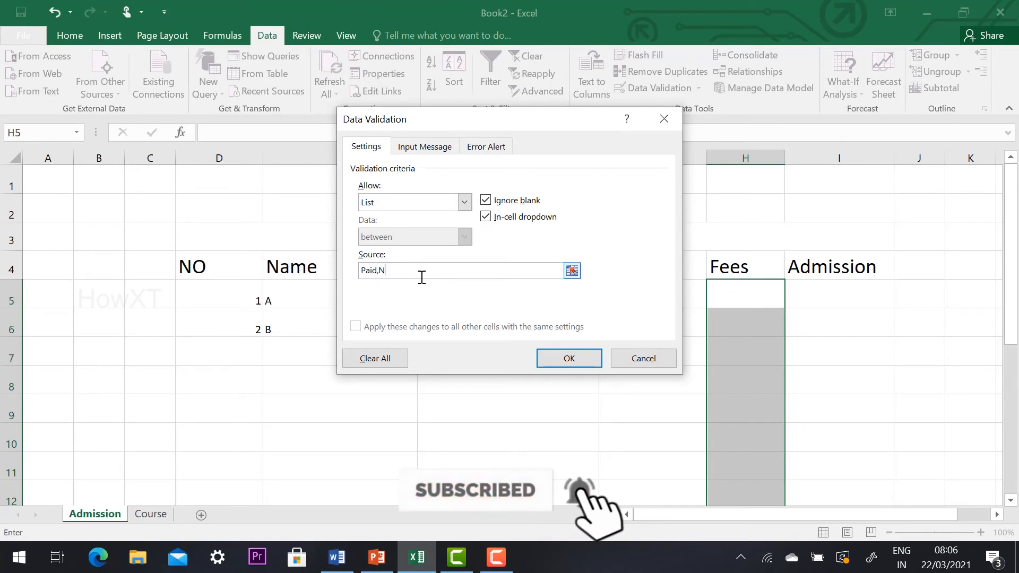
text(ot Paid)
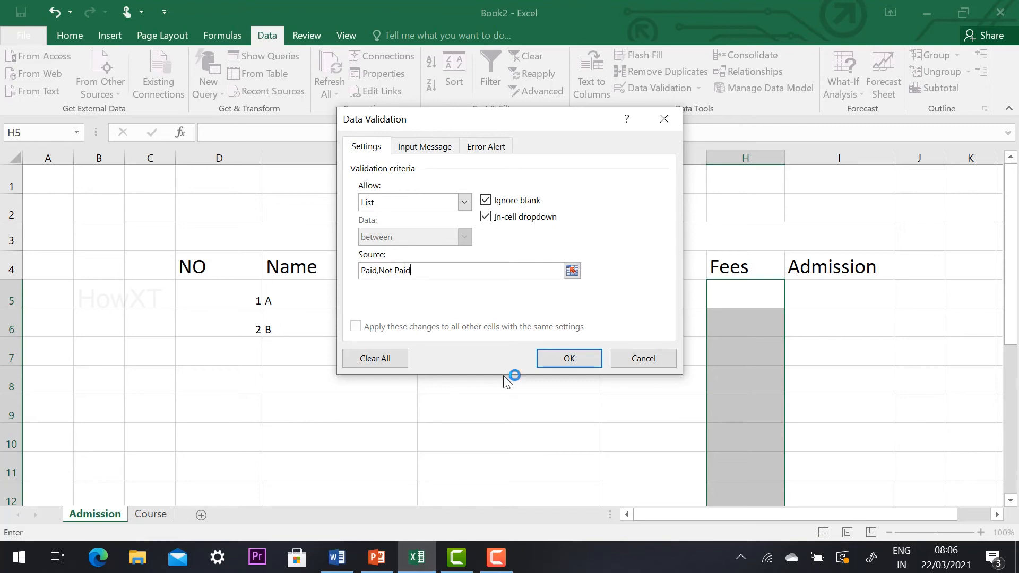
click(545, 358)
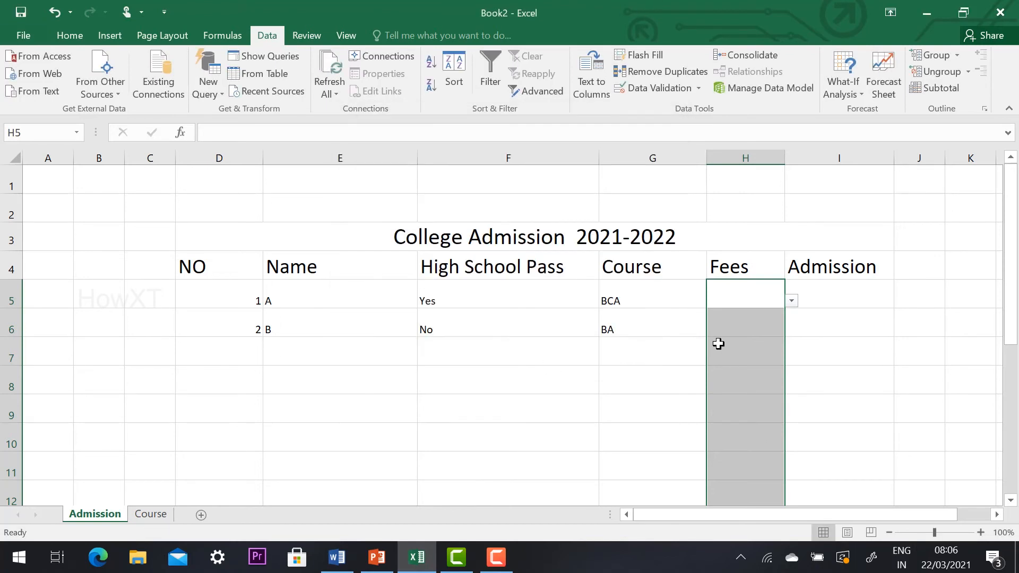
Step: Choose Paid as the fee status of the first record in H5 and Not Paid for the second record in H6
click(720, 347)
click(780, 298)
click(792, 302)
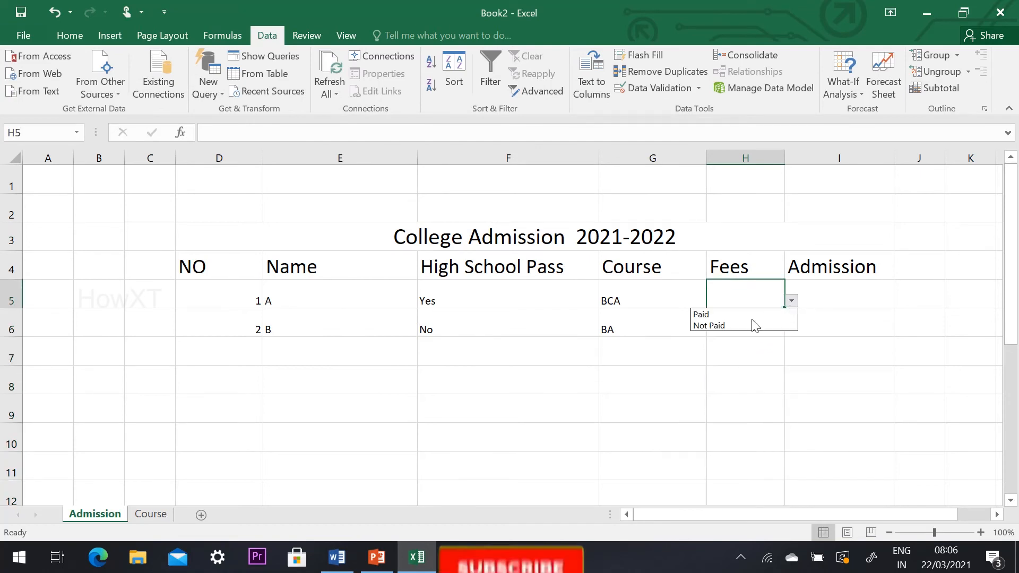
click(754, 312)
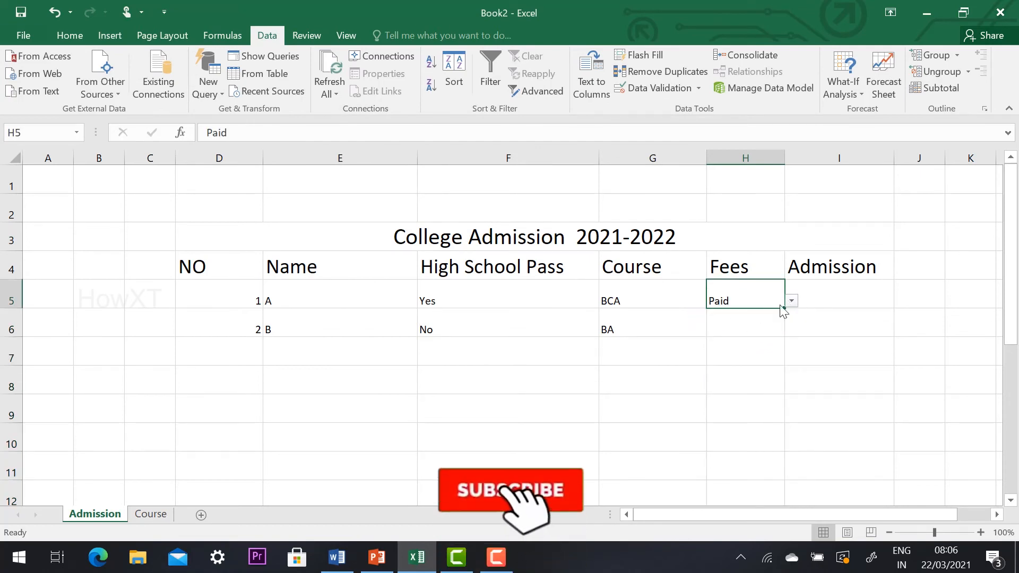
click(743, 318)
click(791, 330)
click(725, 356)
Step: Choose Paid as the fee status in H7 from the cell's list
click(727, 362)
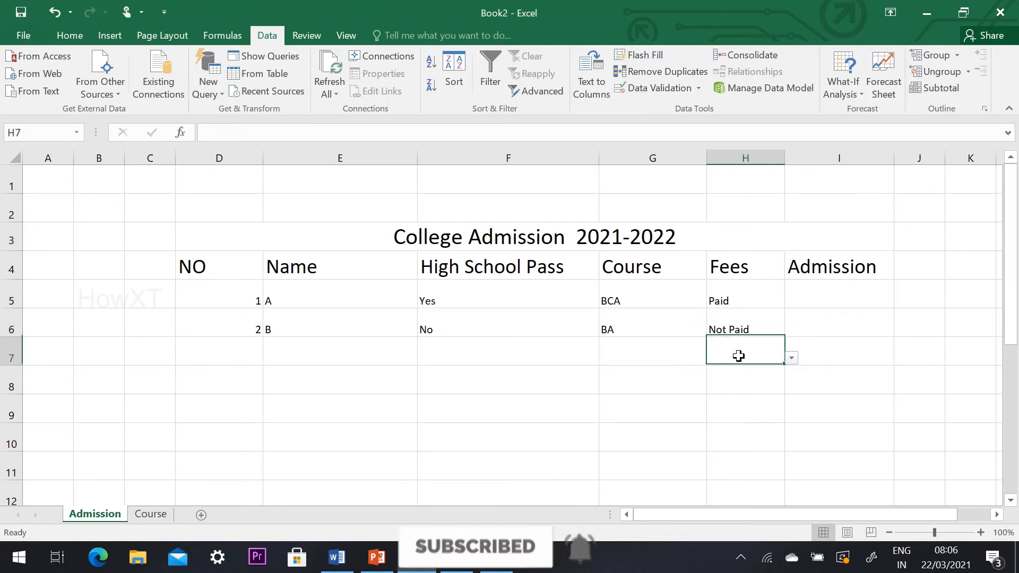
click(791, 359)
click(757, 375)
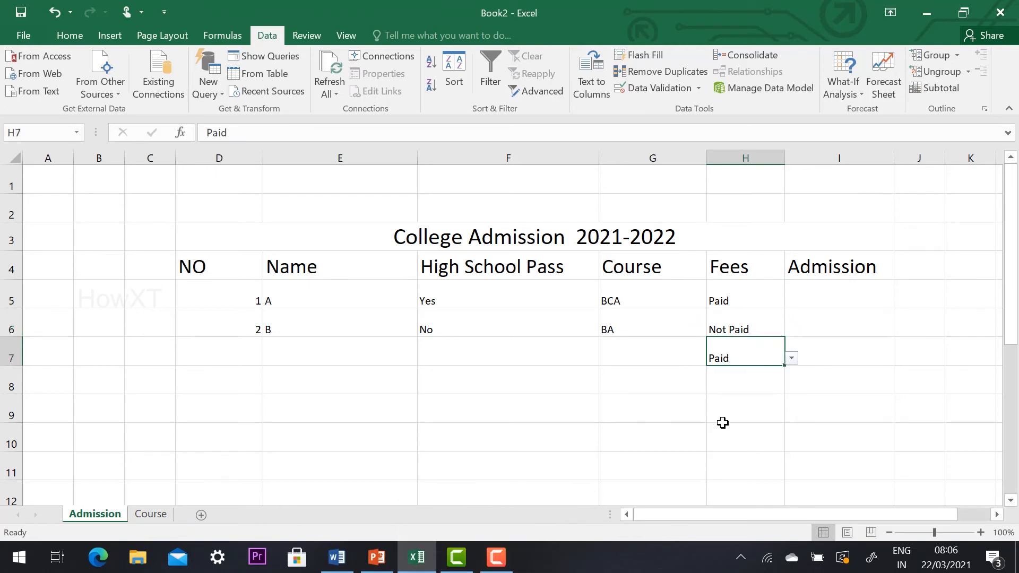
click(732, 430)
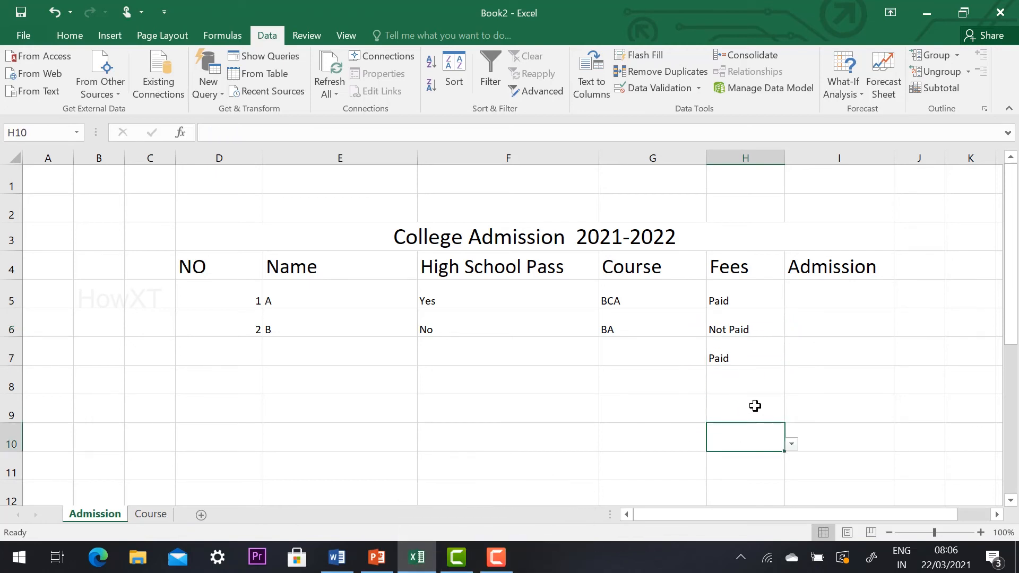
Step: Apply a data validation list with the source Yes,No to the Admission cells from I5 downward
click(811, 303)
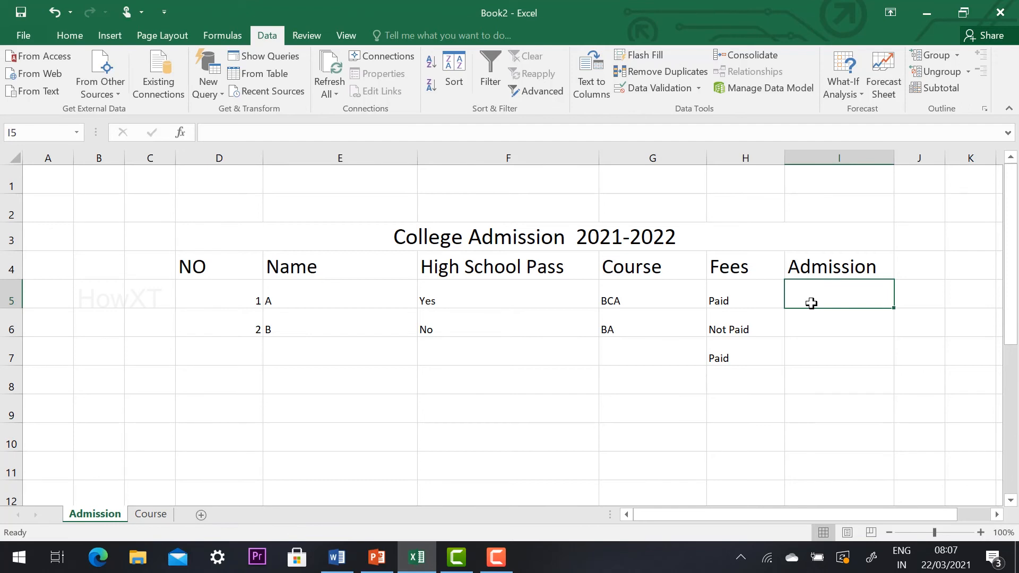
drag(811, 303, 825, 309)
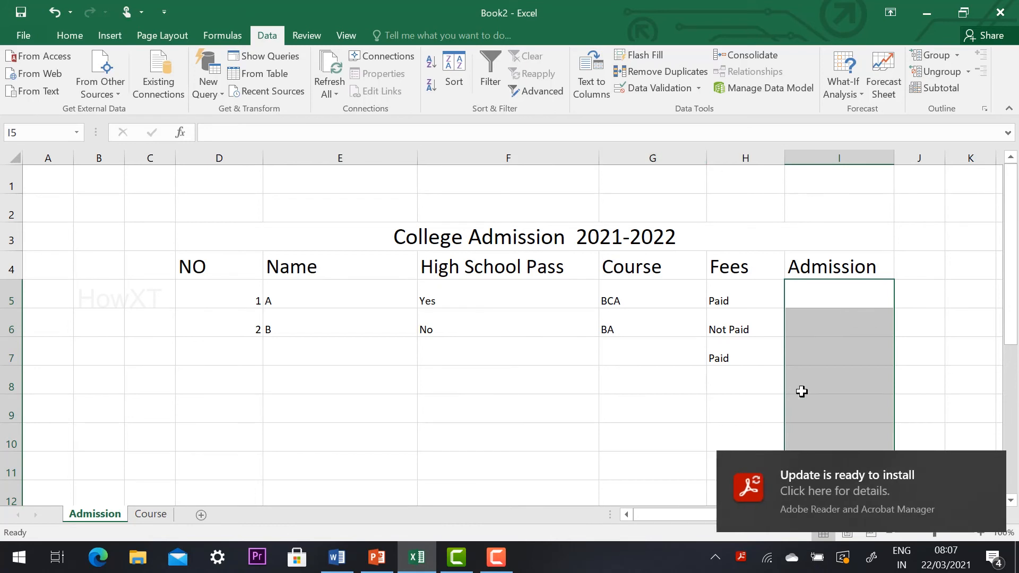
click(995, 466)
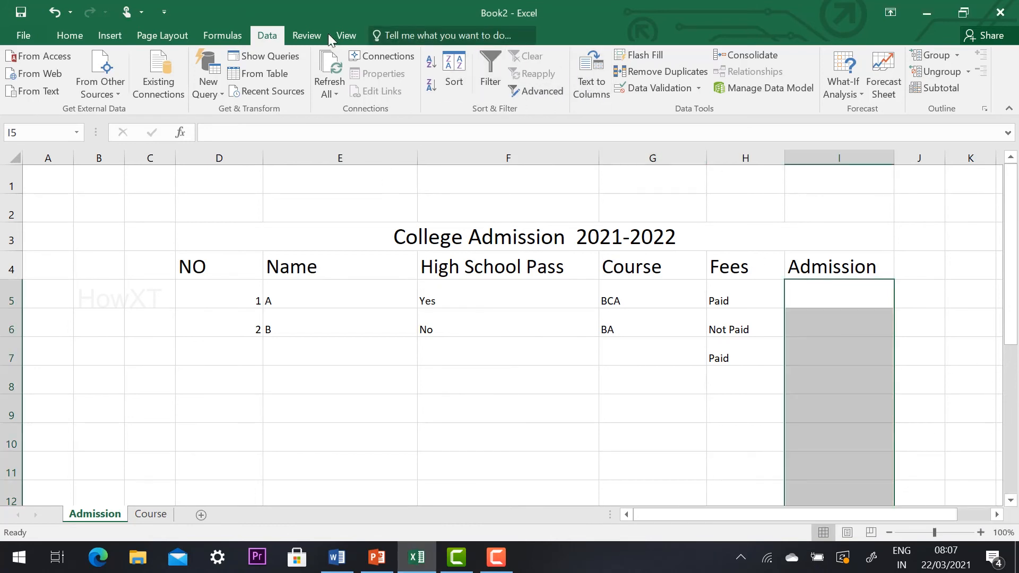
click(657, 88)
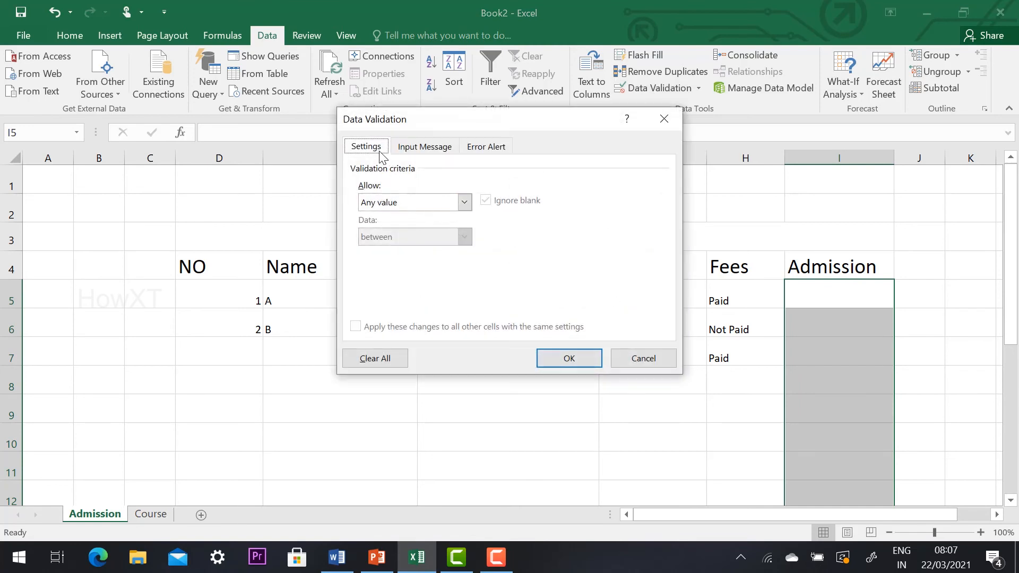
click(382, 208)
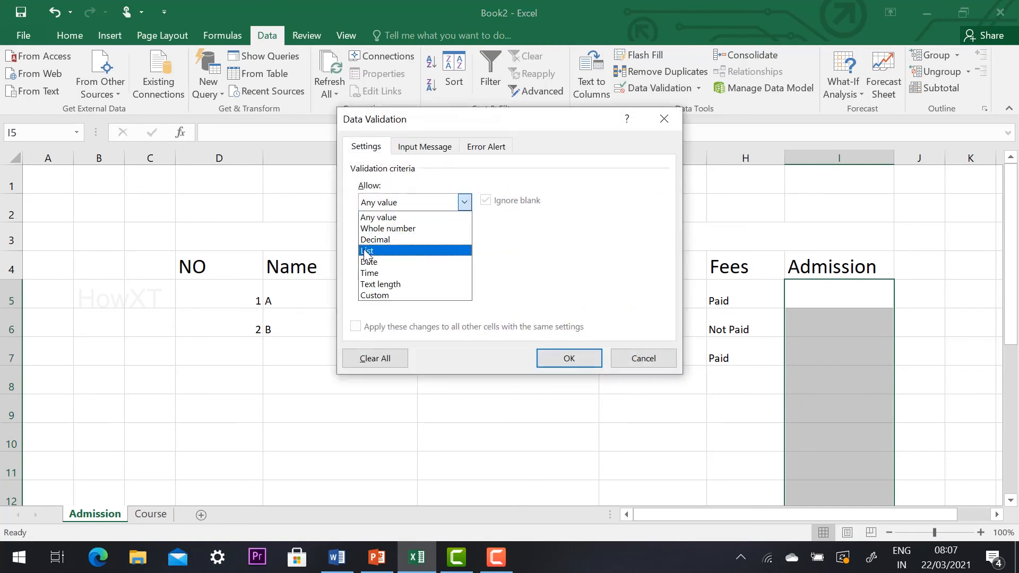
click(384, 249)
click(397, 275)
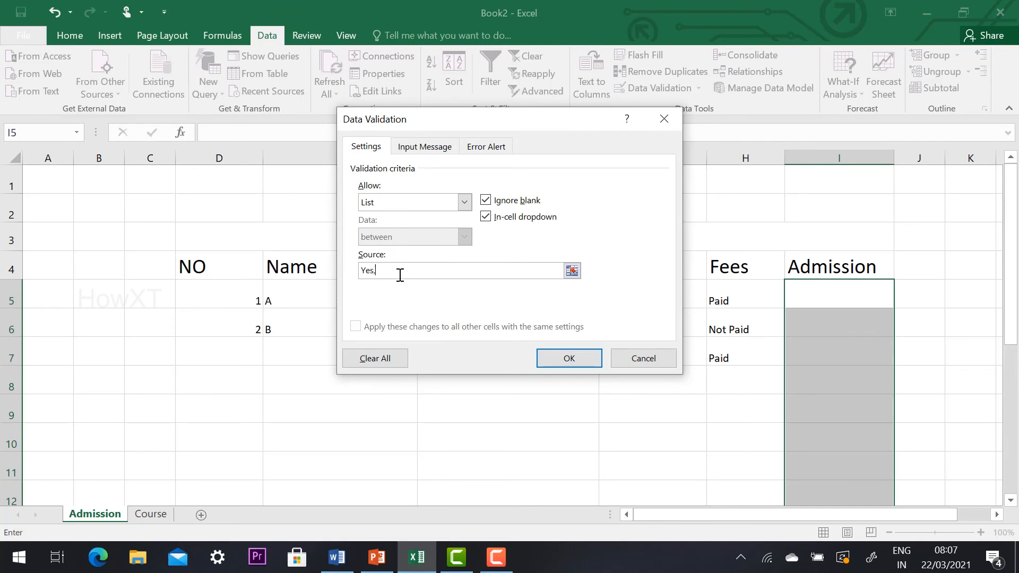
click(547, 358)
Step: Choose Yes as the admission status of the first record in I5 and No for the second record in I6
click(817, 323)
click(878, 291)
click(901, 302)
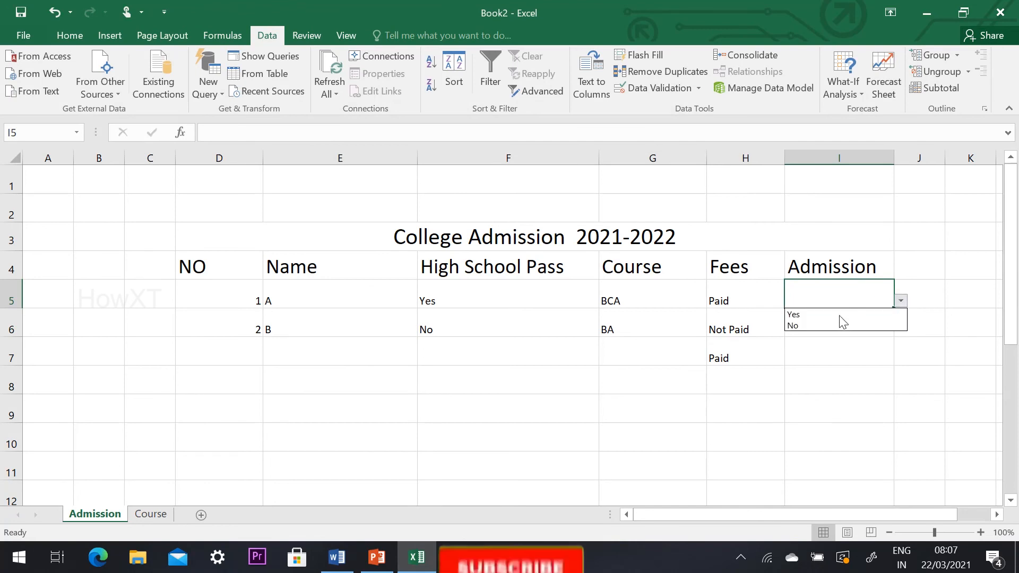
click(828, 314)
click(892, 332)
click(901, 330)
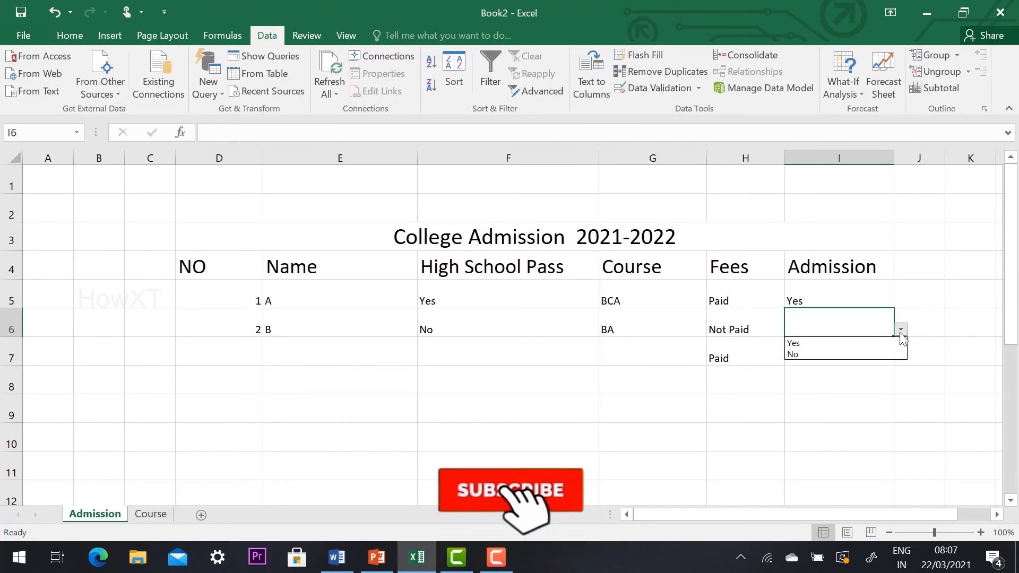
click(843, 352)
click(843, 374)
Step: Review the course options offered in G5 without changing the choice, and check the first record's High School Pass and Fees cells
click(632, 308)
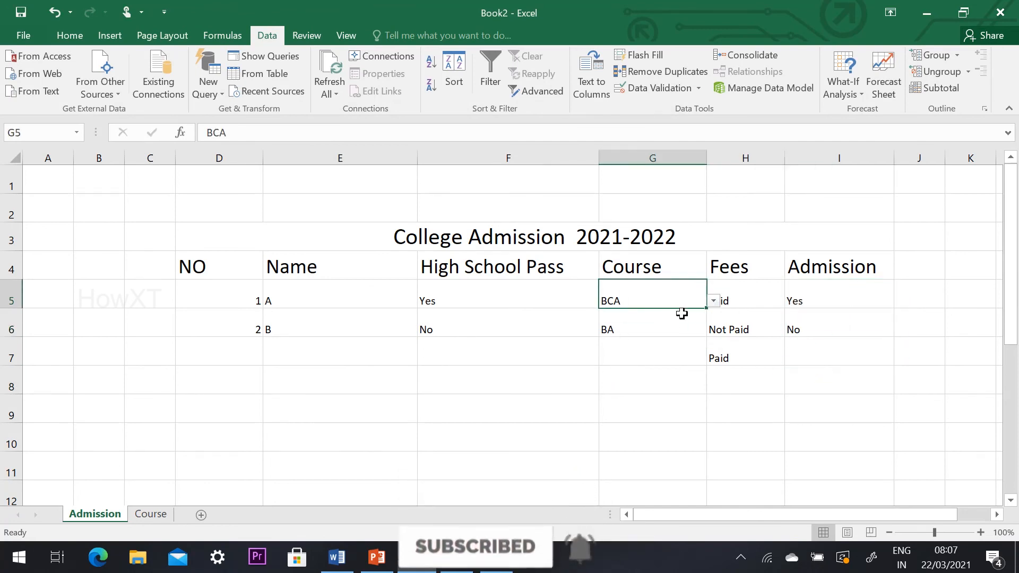
click(714, 302)
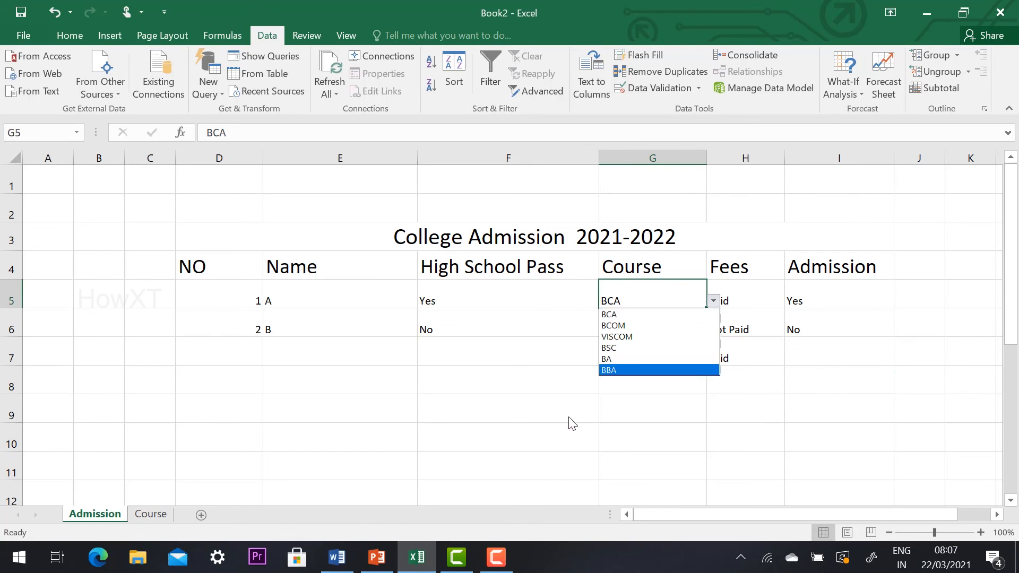
key(Escape)
click(538, 301)
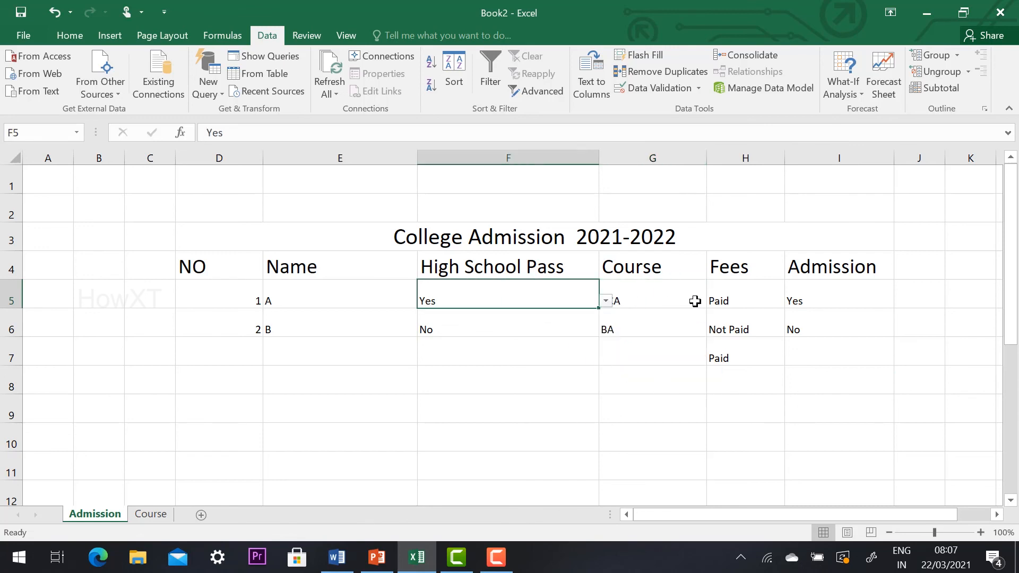
click(729, 301)
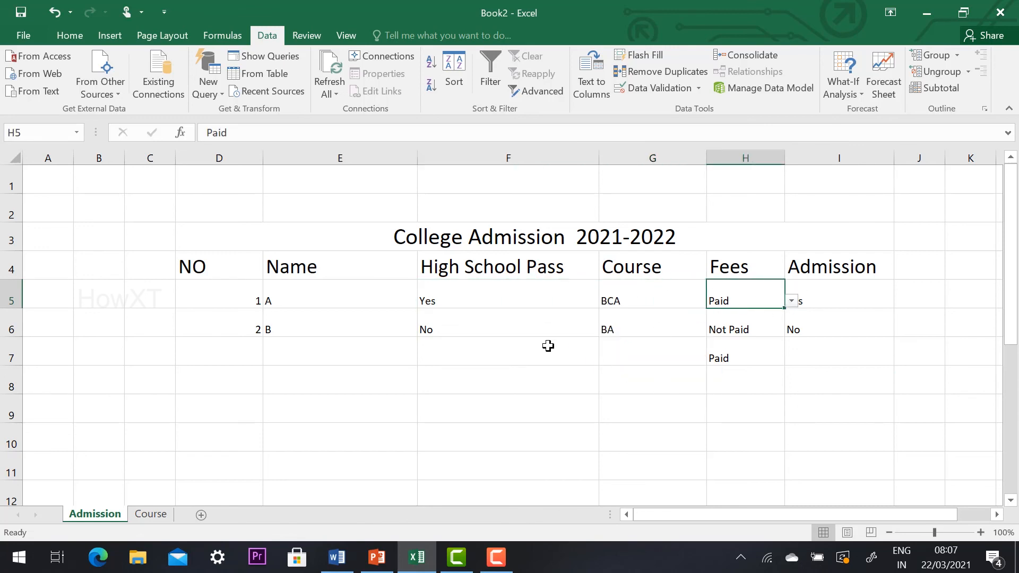
click(452, 351)
click(247, 368)
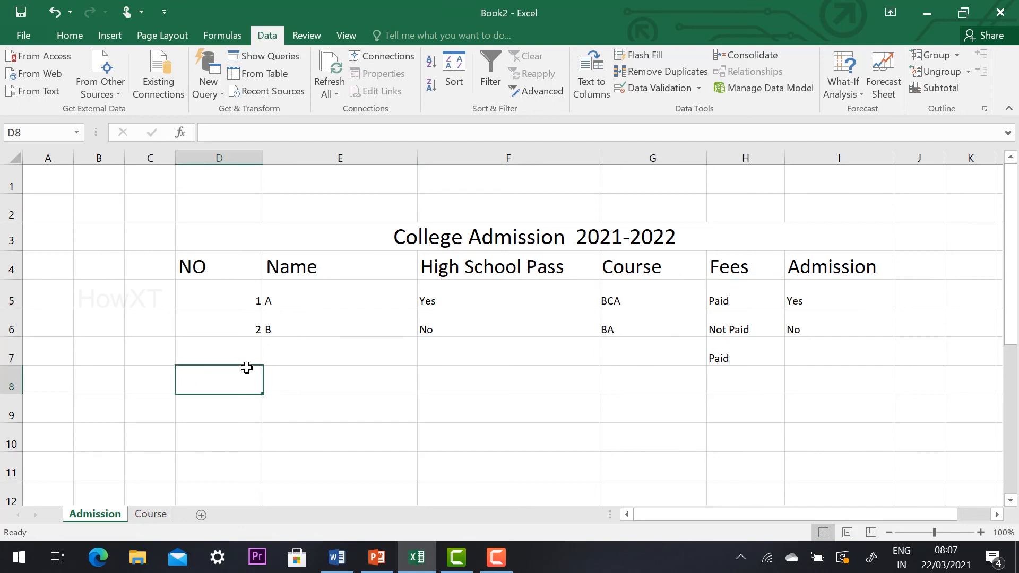